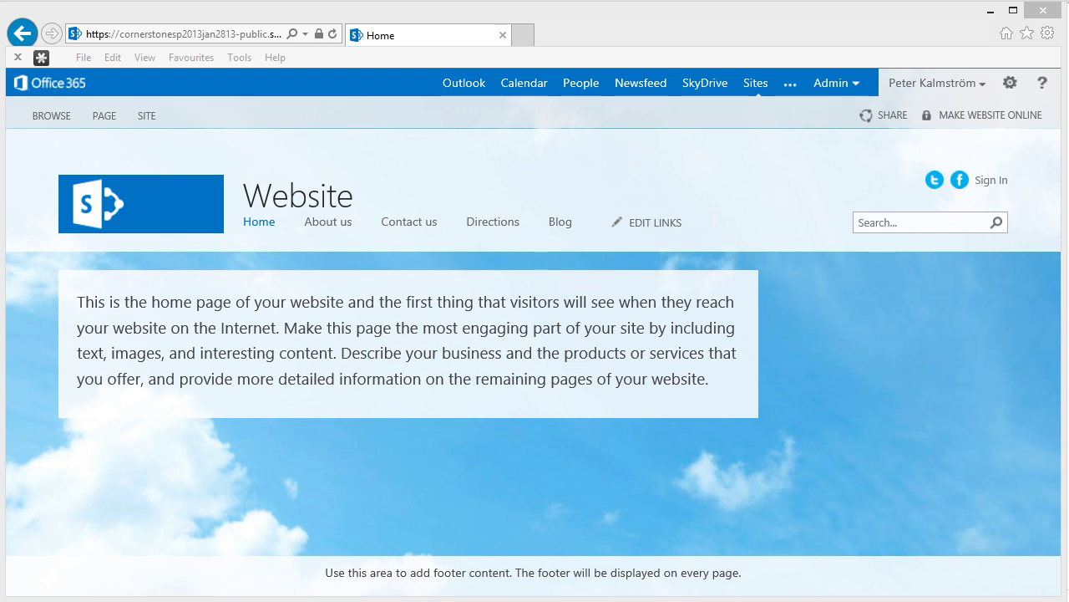
Go to Site settings from the gear menu in SharePoint Online's top bar.
{"action": "left_click", "coordinate": [902, 322]}
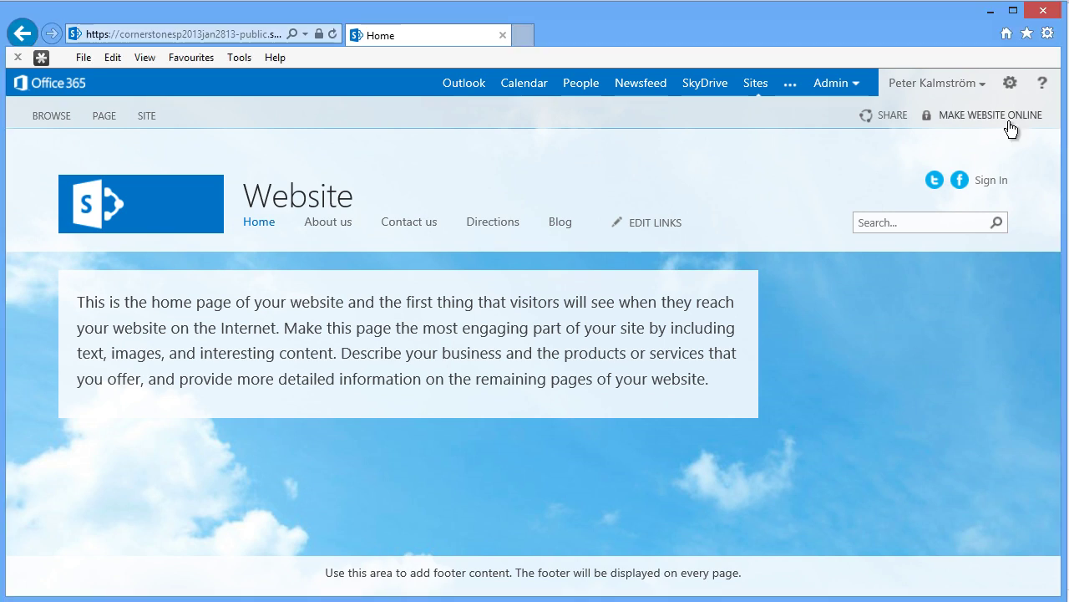
{"action": "left_click", "coordinate": [1012, 85]}
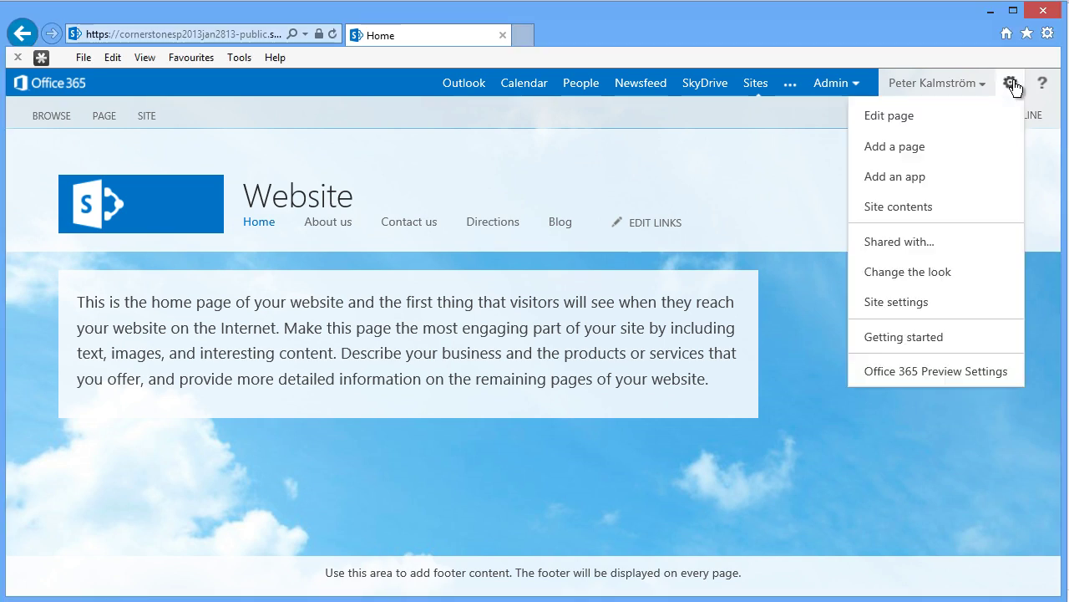
{"action": "left_click", "coordinate": [921, 313]}
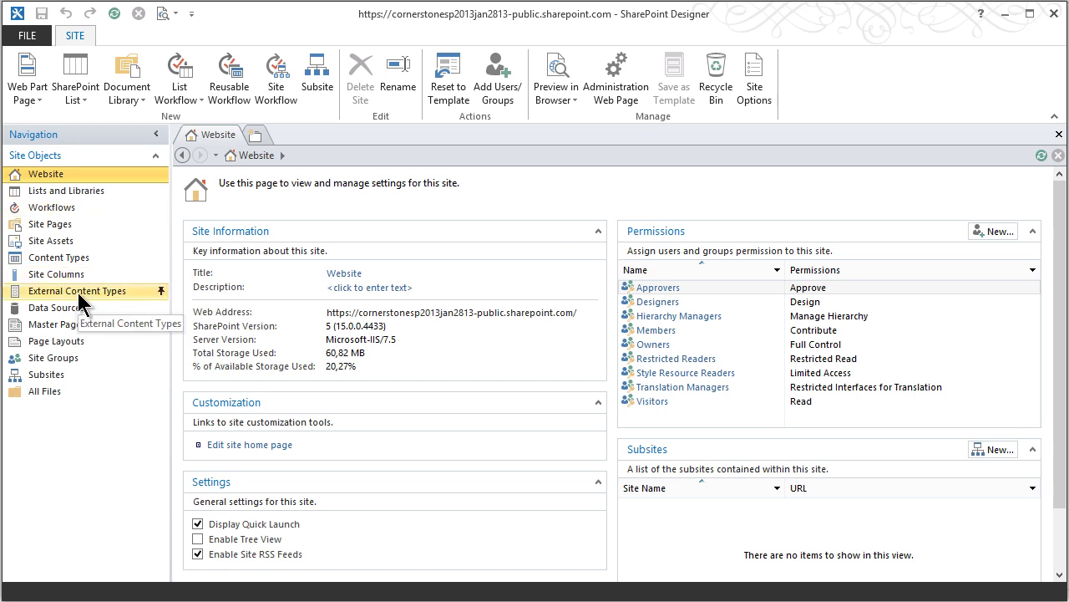
Show the site's Content Types list in SharePoint Designer.
{"action": "left_click", "coordinate": [90, 256]}
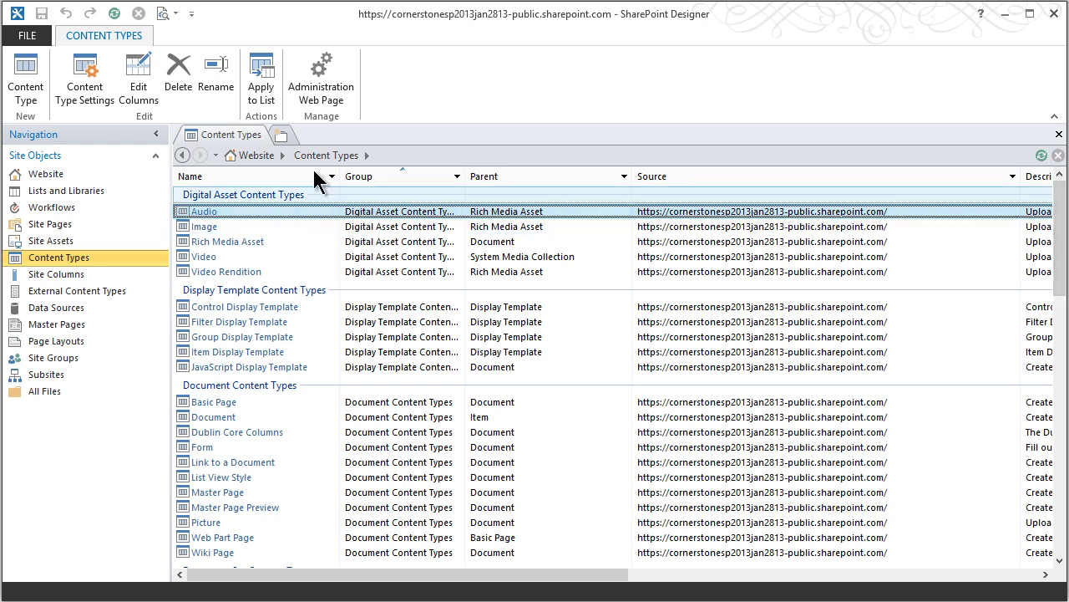
Name the content type 'kalmstrom Product' with parent Publishing Content Types > Page.
{"action": "left_click", "coordinate": [30, 75]}
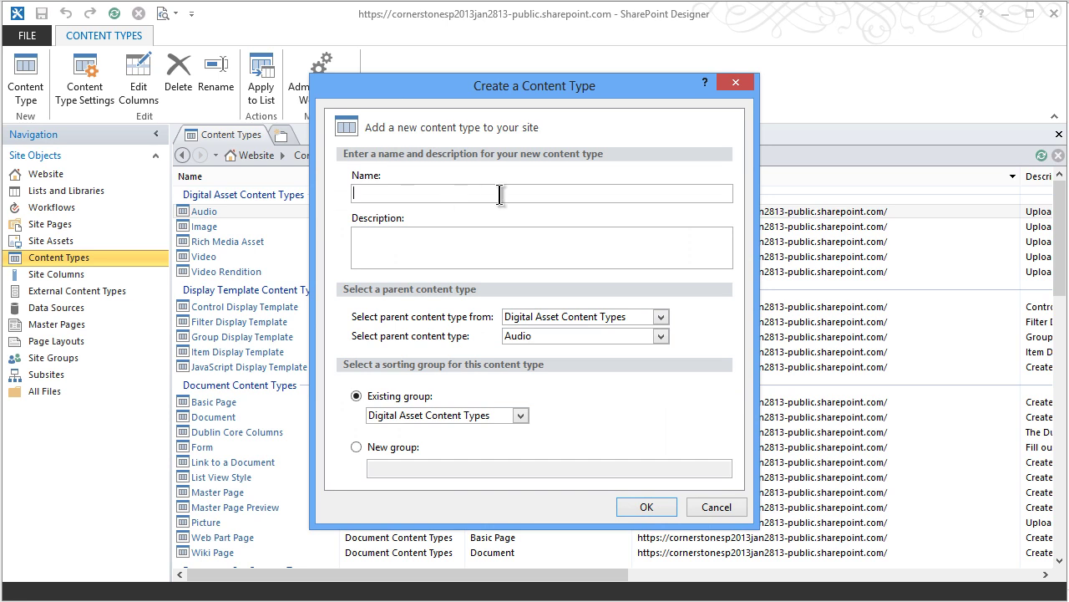
{"action": "type", "text": "kalmstrom Product"}
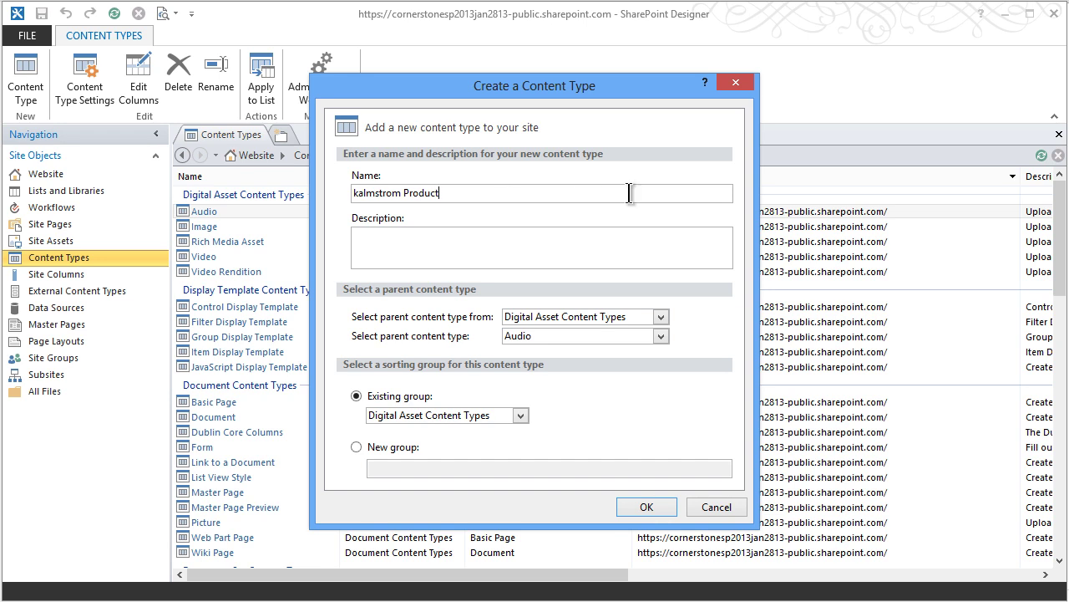
{"action": "left_click", "coordinate": [567, 317]}
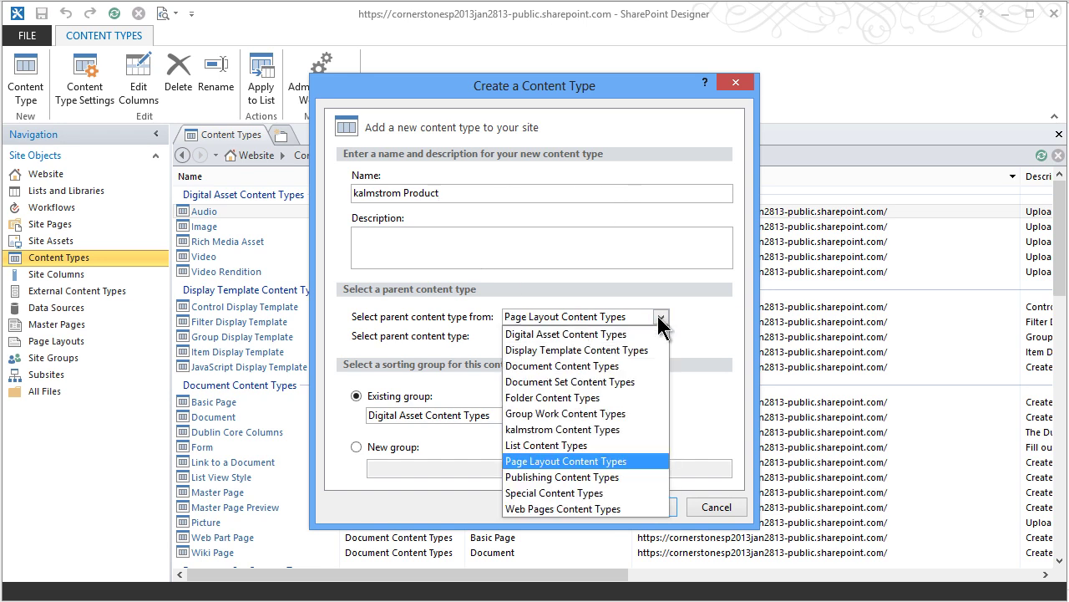
{"action": "left_click", "coordinate": [588, 477]}
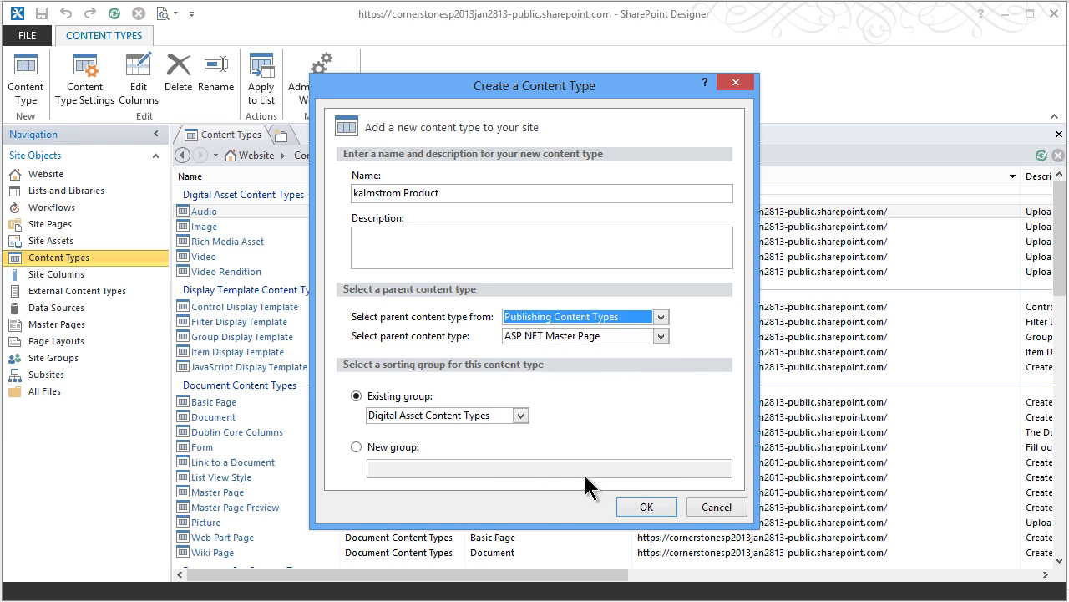
{"action": "left_click", "coordinate": [660, 336]}
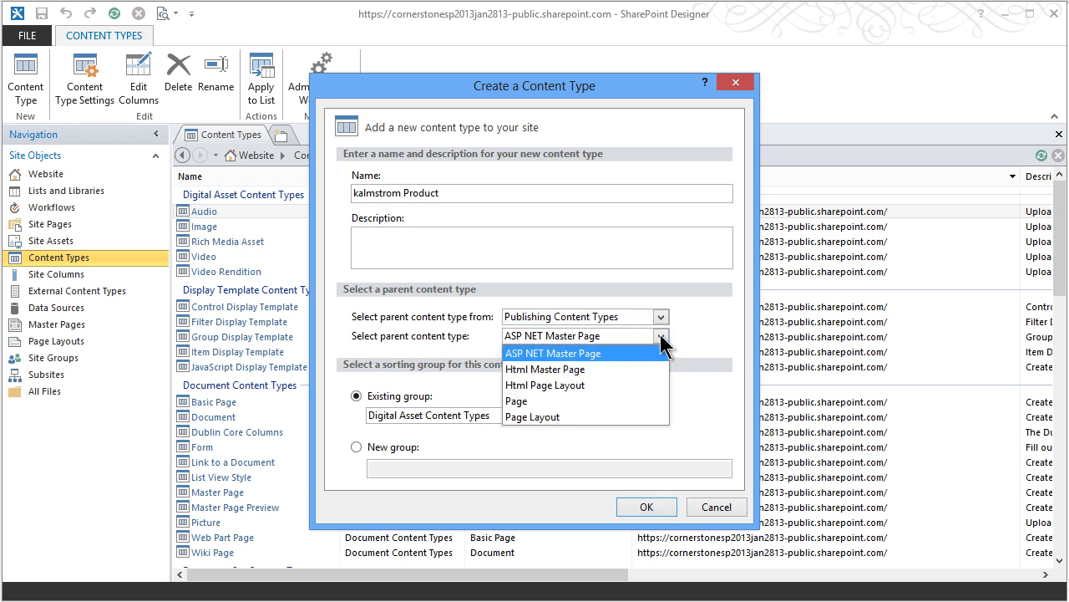
{"action": "left_click", "coordinate": [573, 401]}
Add description 'Describes a kalmstrom.com product' and place it in new group 'kalmstrom.com content types'.
{"action": "left_click", "coordinate": [408, 235]}
{"action": "type", "text": "Descri"}
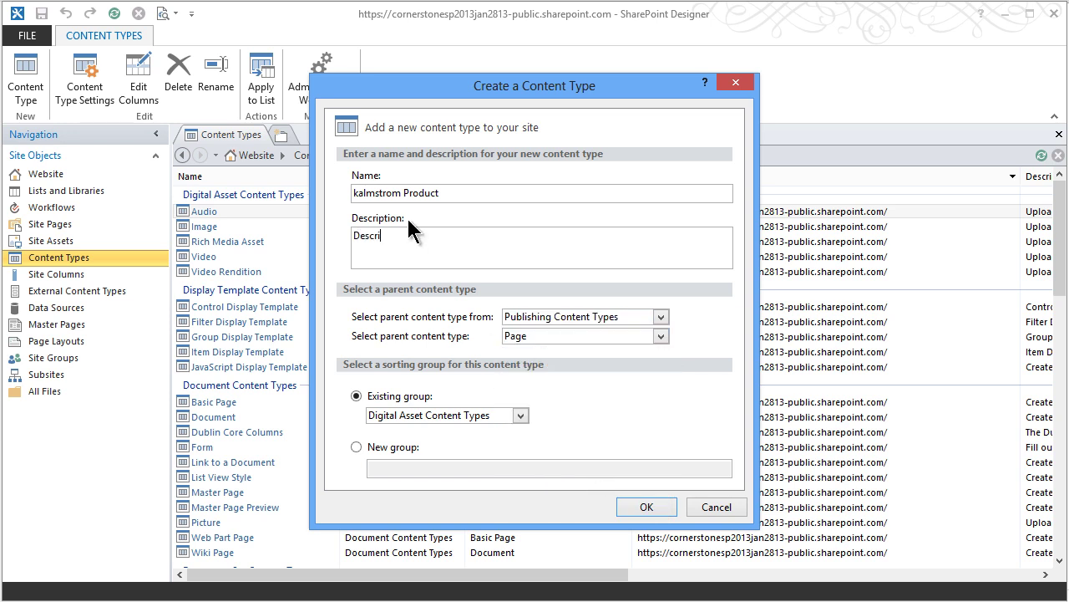
{"action": "type", "text": "bes a kalmstrom.com product"}
{"action": "left_click", "coordinate": [357, 448]}
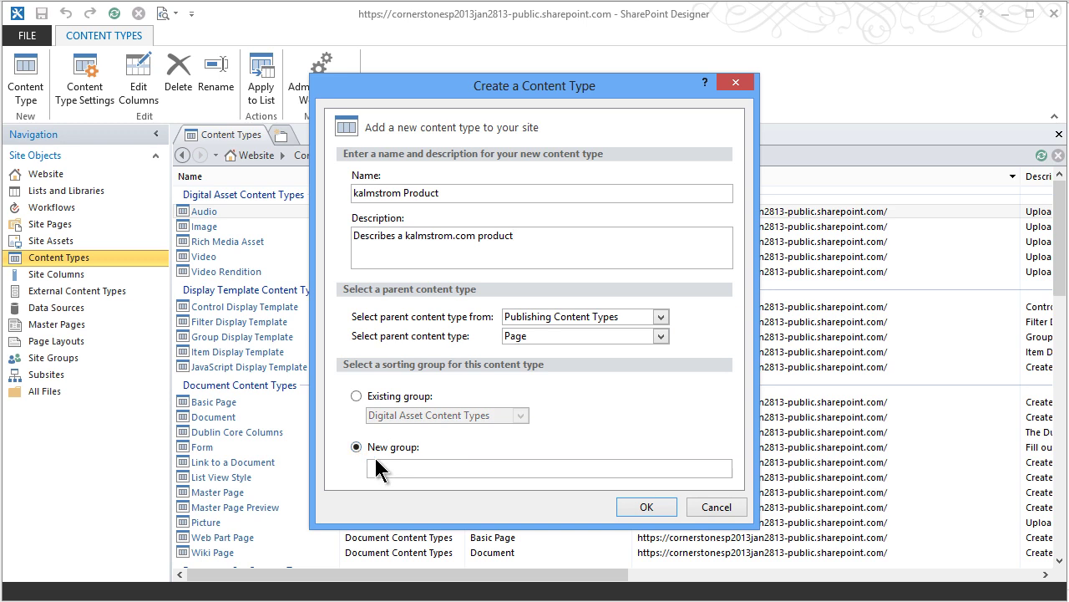
{"action": "type", "text": "kalmstrom.com content types"}
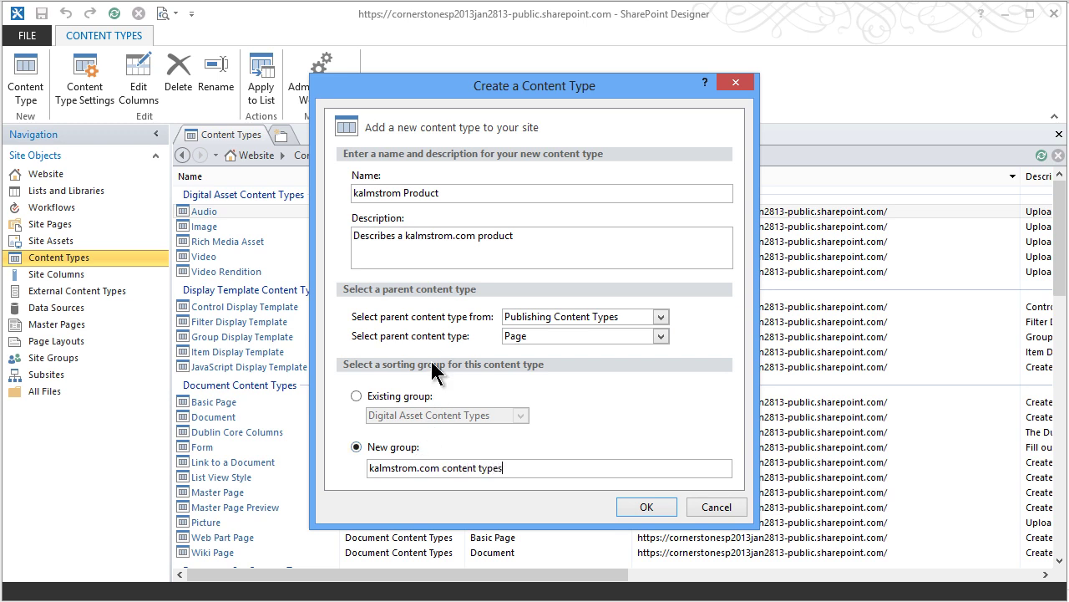
Create the content type, refresh, and filter the list to kalmstrom.com Content Types.
{"action": "left_click", "coordinate": [646, 507]}
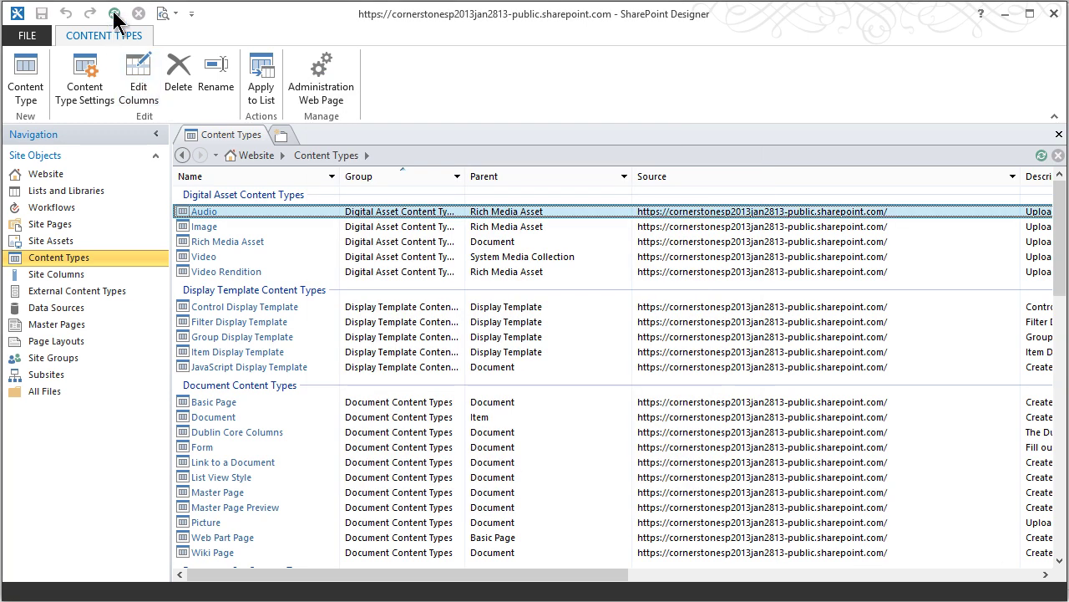
{"action": "left_click", "coordinate": [115, 14]}
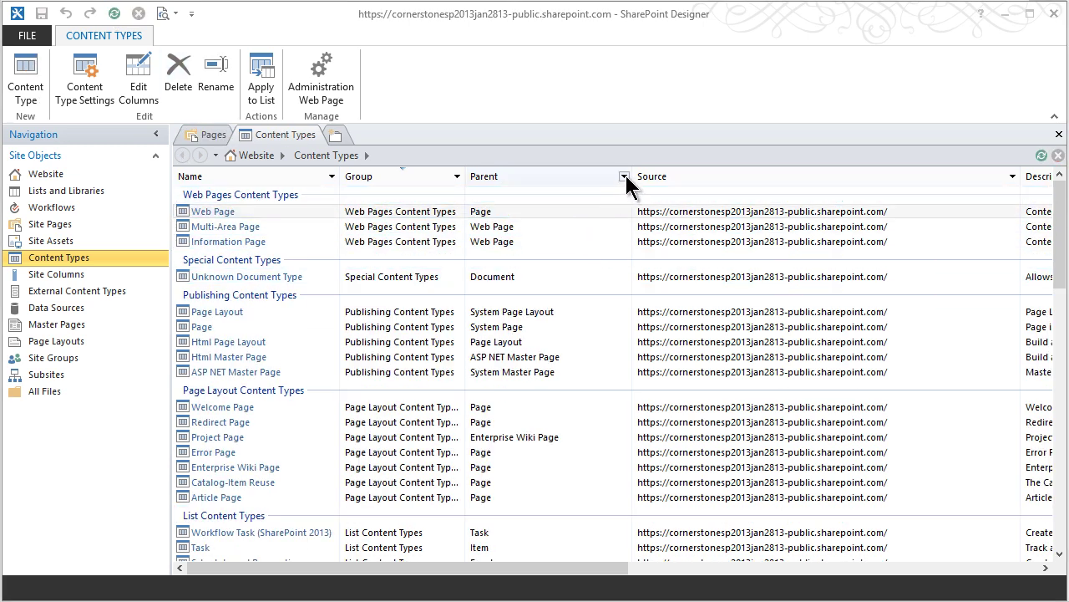
{"action": "left_click", "coordinate": [457, 176]}
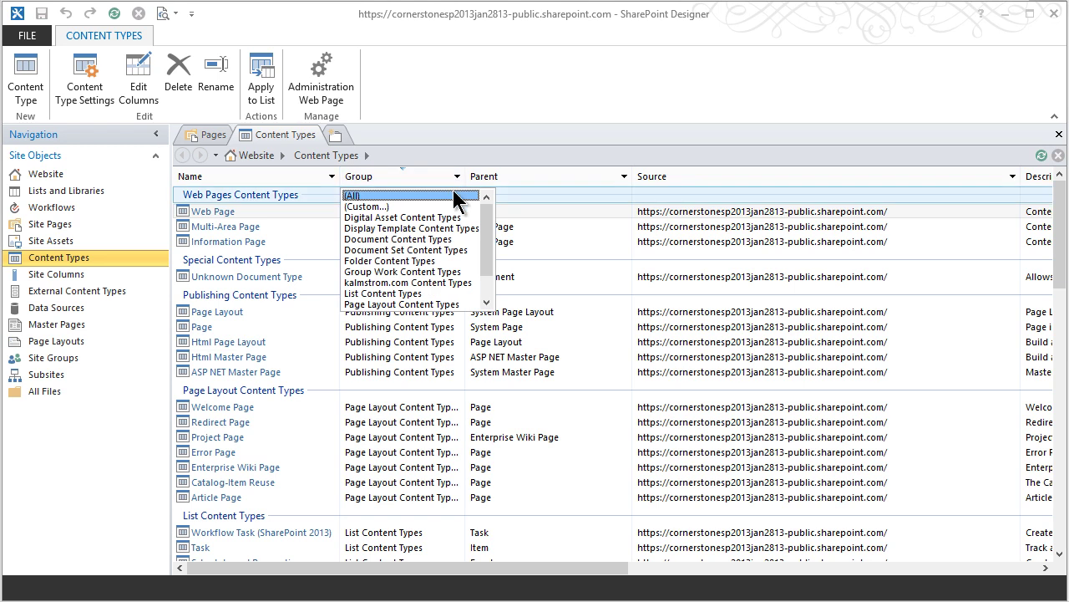
{"action": "left_click_drag", "start_coordinate": [484, 208], "coordinate": [484, 227]}
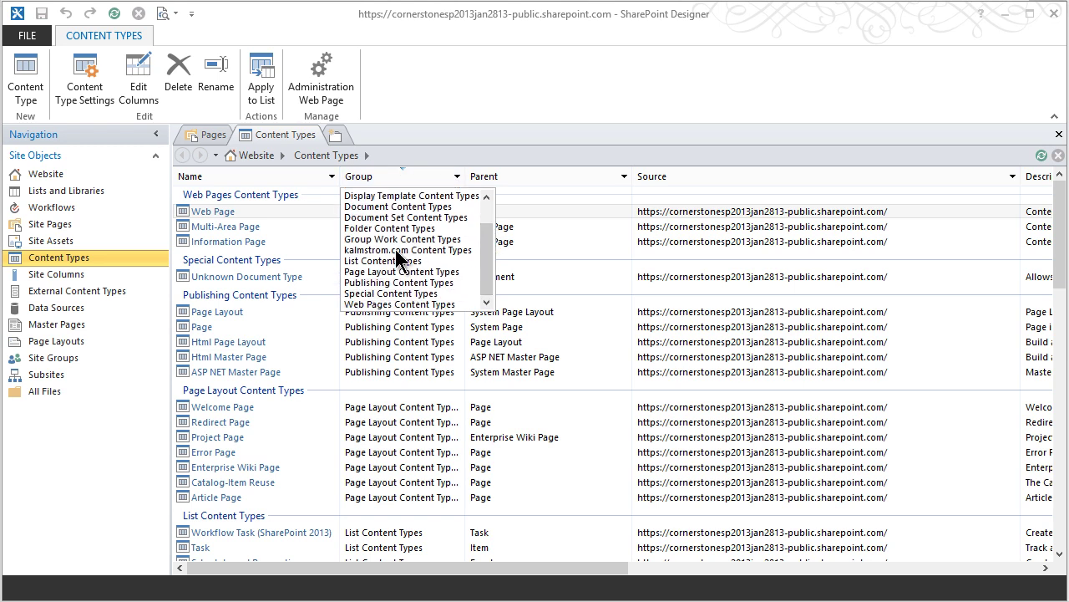
{"action": "left_click", "coordinate": [400, 250]}
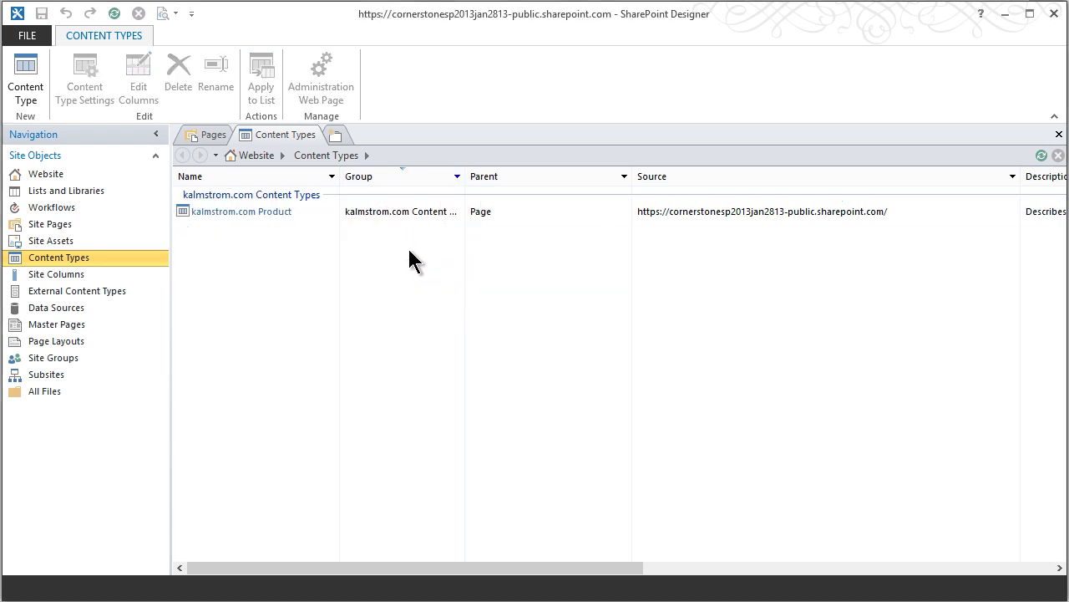
Open the kalmstrom.com Product settings page via its columns view.
{"action": "left_click", "coordinate": [304, 209]}
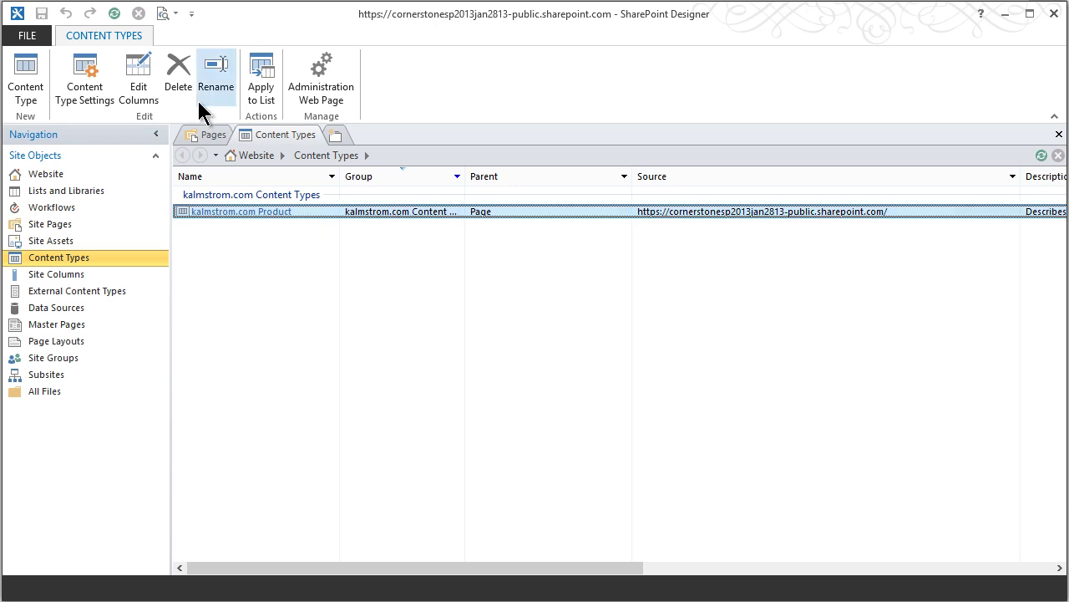
{"action": "left_click", "coordinate": [137, 75]}
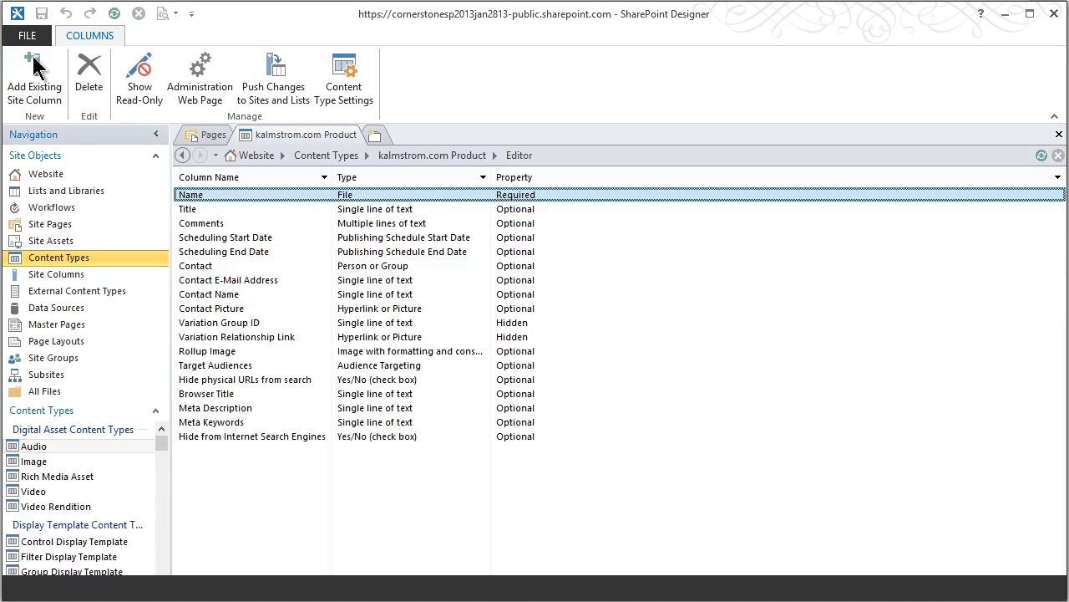
{"action": "left_click", "coordinate": [420, 156]}
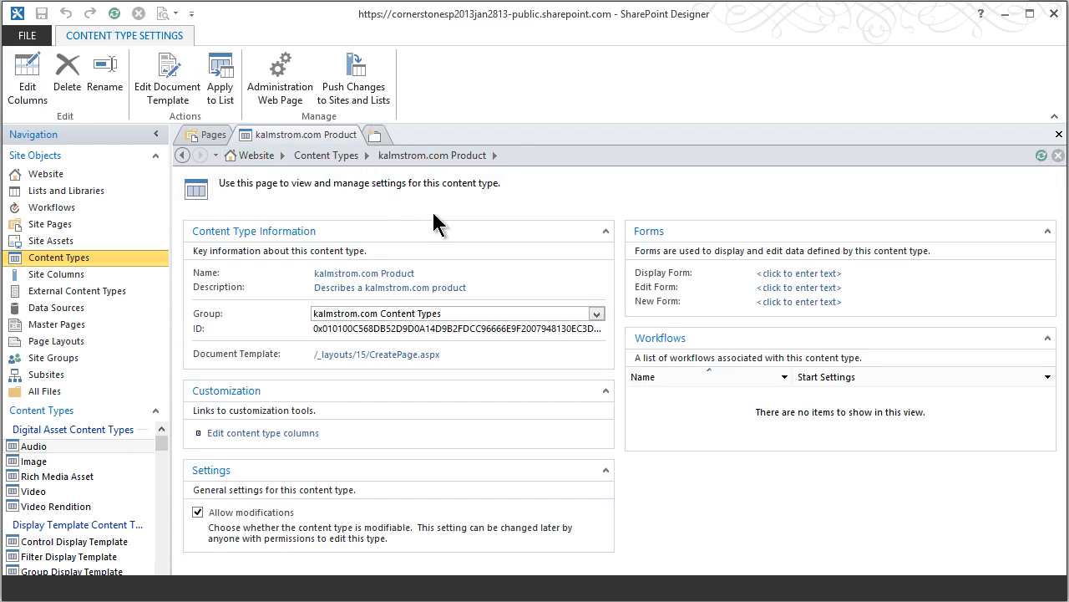
Open kalmstrom.com Product's Administration Web Page and scroll down to its Columns section.
{"action": "left_click", "coordinate": [276, 84]}
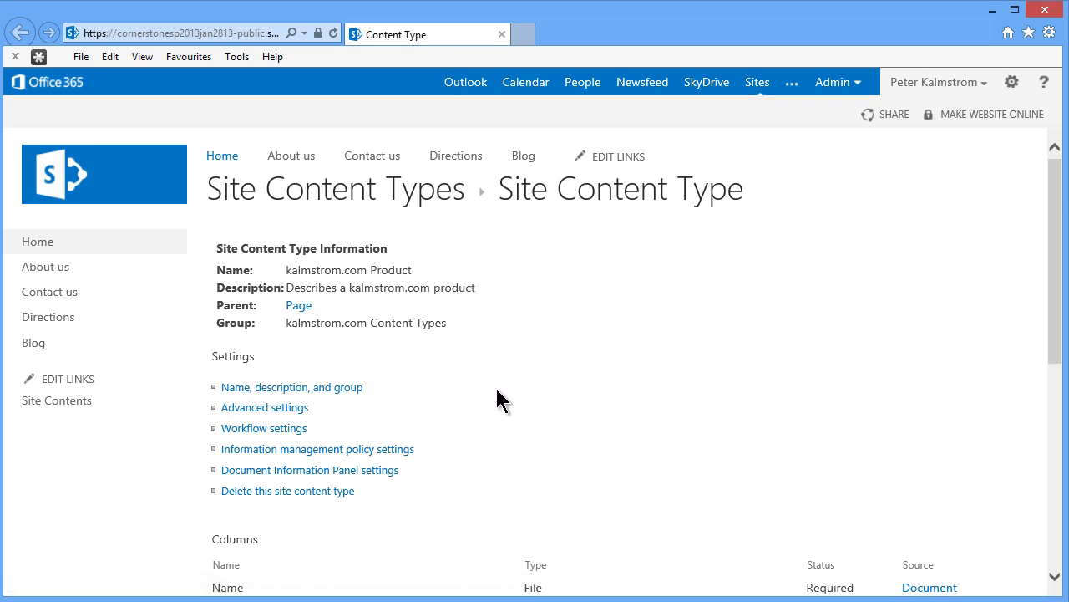
{"action": "scroll", "coordinate": [594, 372], "scroll_direction": "down", "scroll_amount": 1}
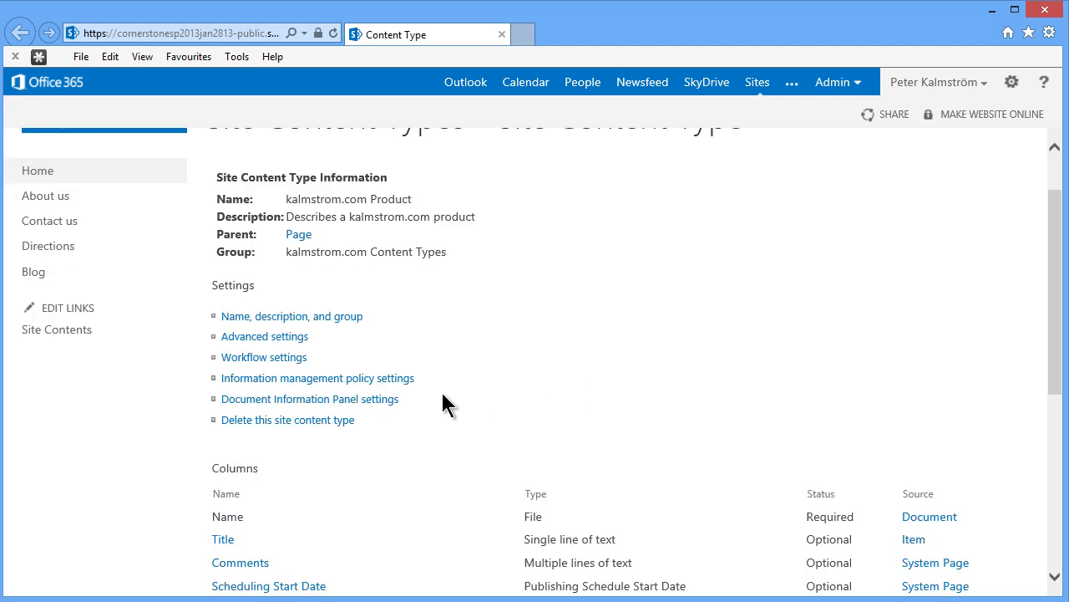
{"action": "scroll", "coordinate": [443, 407], "scroll_direction": "down", "scroll_amount": 2}
{"action": "scroll", "coordinate": [446, 406], "scroll_direction": "down", "scroll_amount": 3}
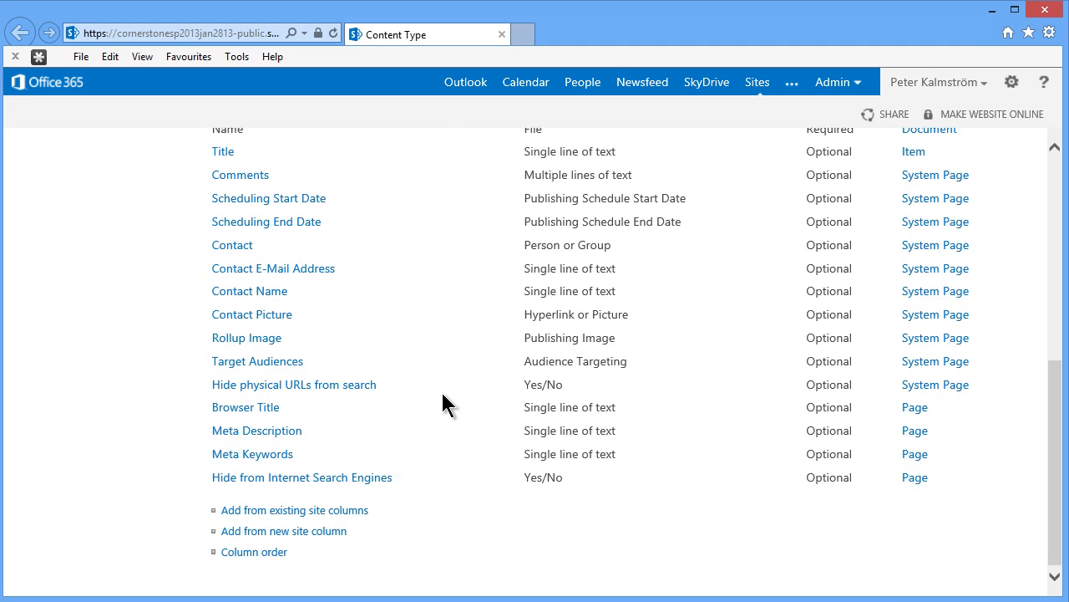
Create a new Product Name site column in the kalmstrom.com Site Columns group.
{"action": "left_click", "coordinate": [267, 535]}
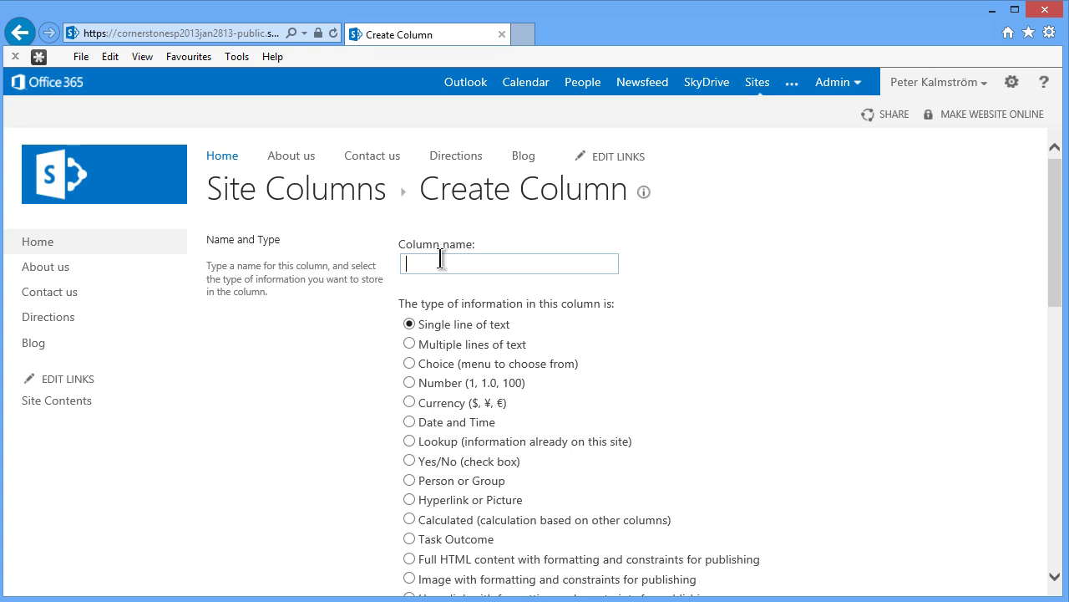
{"action": "type", "text": "P"}
{"action": "key", "text": "BackSpace"}
{"action": "type", "text": "Product "}
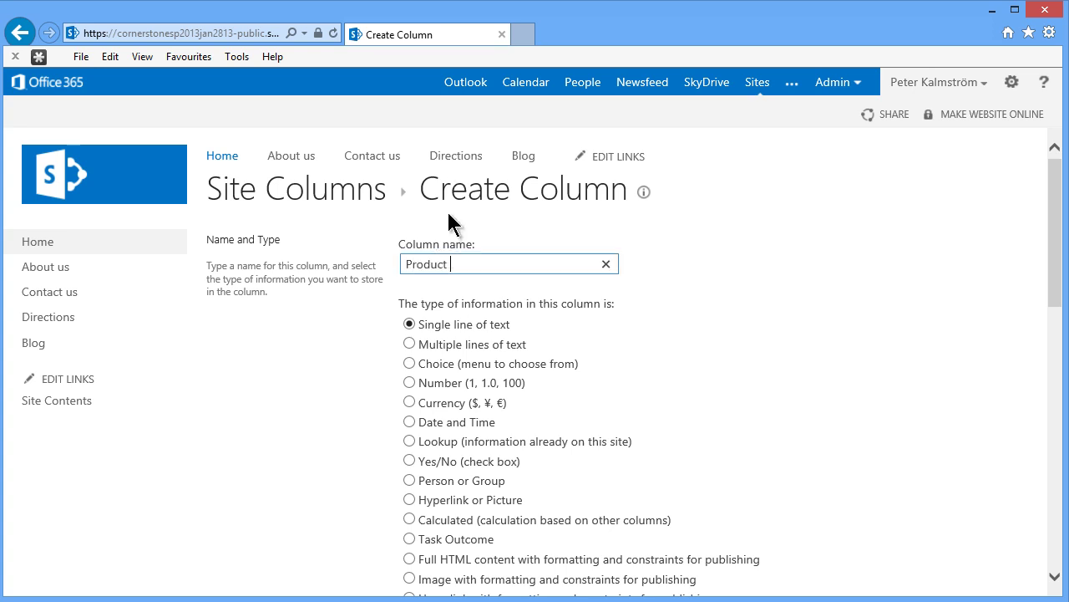
{"action": "type", "text": "Name"}
{"action": "type", "text": "kalmstrom"}
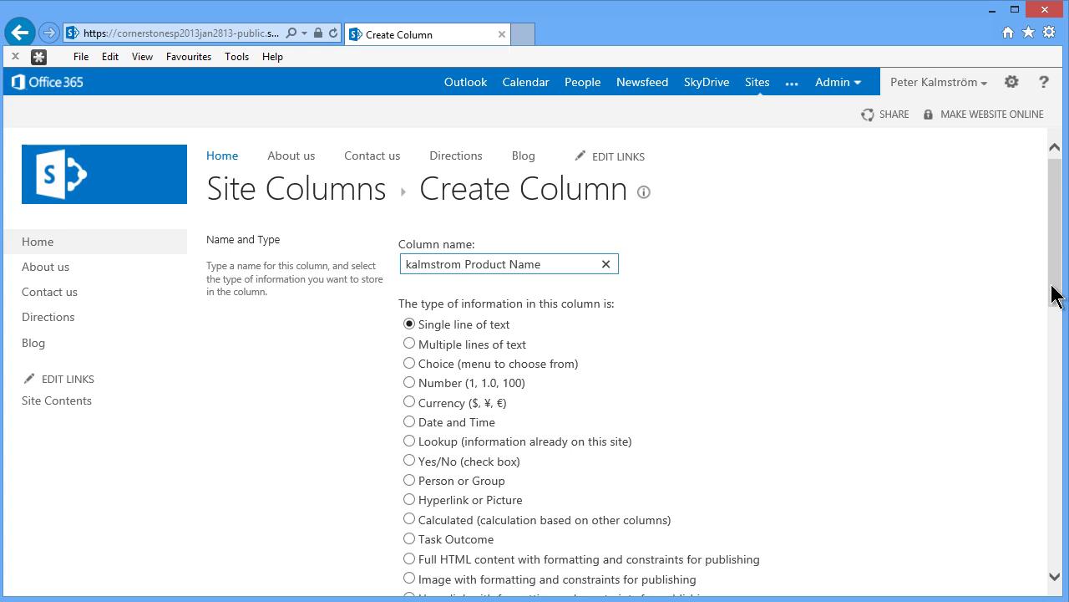
{"action": "left_click_drag", "start_coordinate": [1054, 292], "coordinate": [1055, 435]}
{"action": "left_click", "coordinate": [469, 329]}
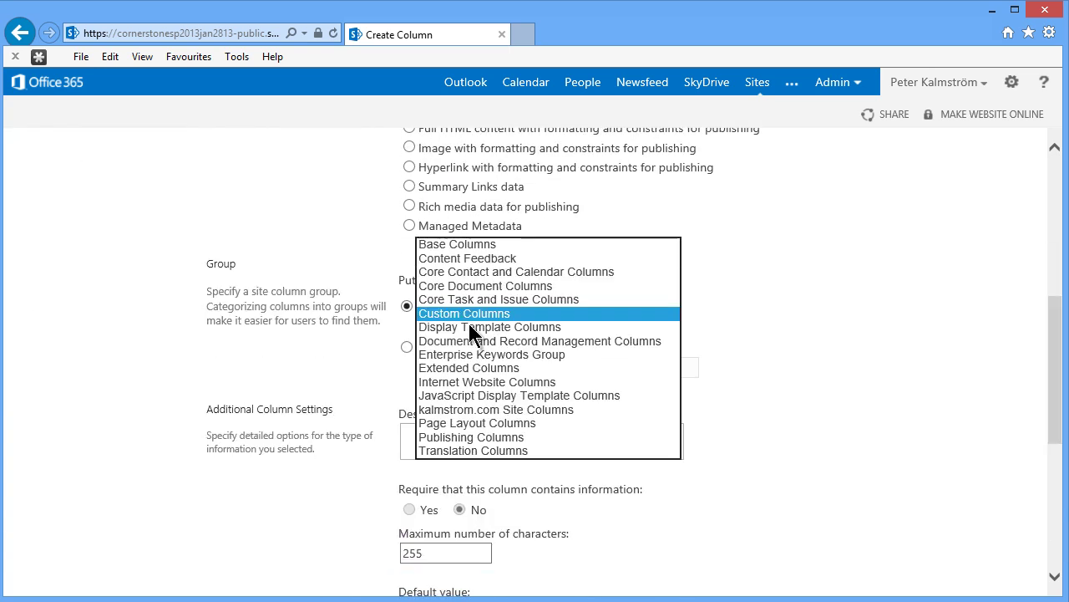
{"action": "left_click", "coordinate": [476, 407]}
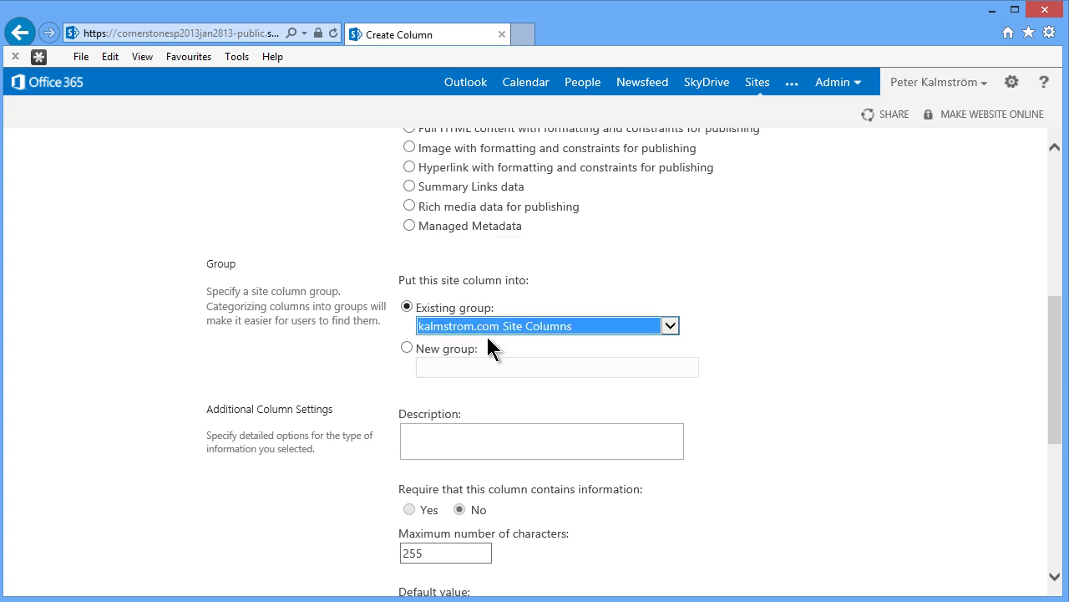
{"action": "left_click_drag", "start_coordinate": [1061, 441], "coordinate": [1044, 568]}
{"action": "left_click", "coordinate": [920, 499]}
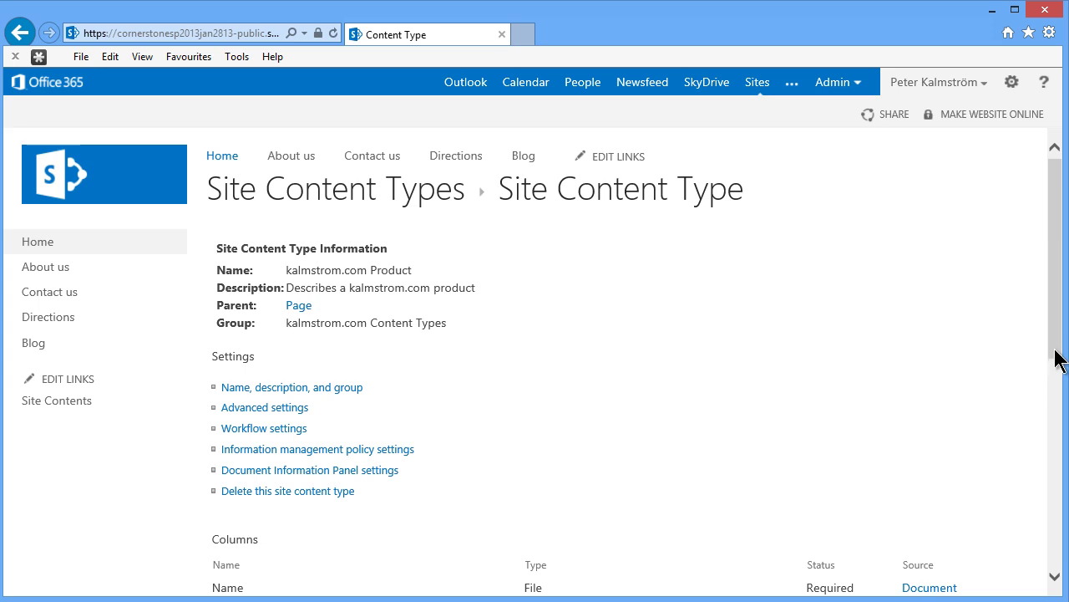
Go via Site settings to Design Manager's step 4, Edit Page Layouts.
{"action": "scroll", "coordinate": [1055, 372], "scroll_direction": "down", "scroll_amount": 1}
{"action": "left_click_drag", "start_coordinate": [1054, 372], "coordinate": [1066, 347]}
{"action": "left_click", "coordinate": [1011, 82]}
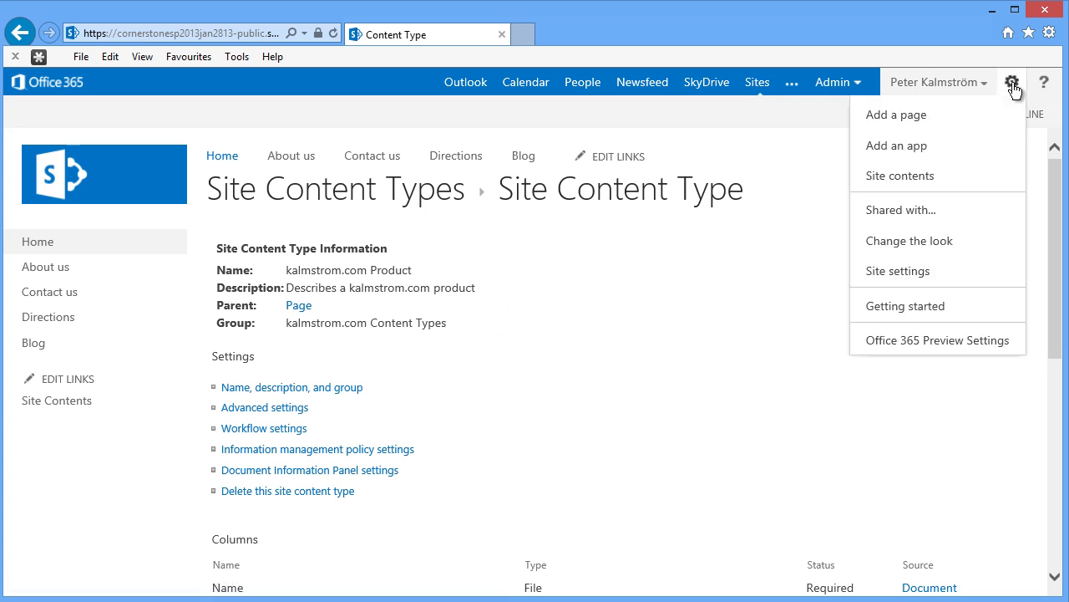
{"action": "left_click", "coordinate": [922, 276]}
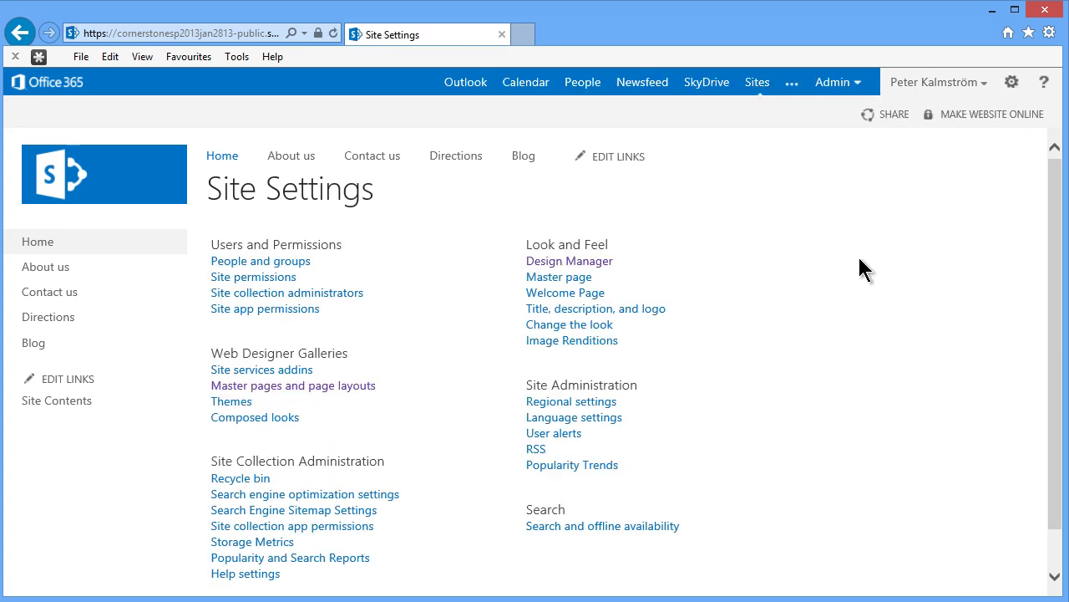
{"action": "left_click", "coordinate": [568, 262]}
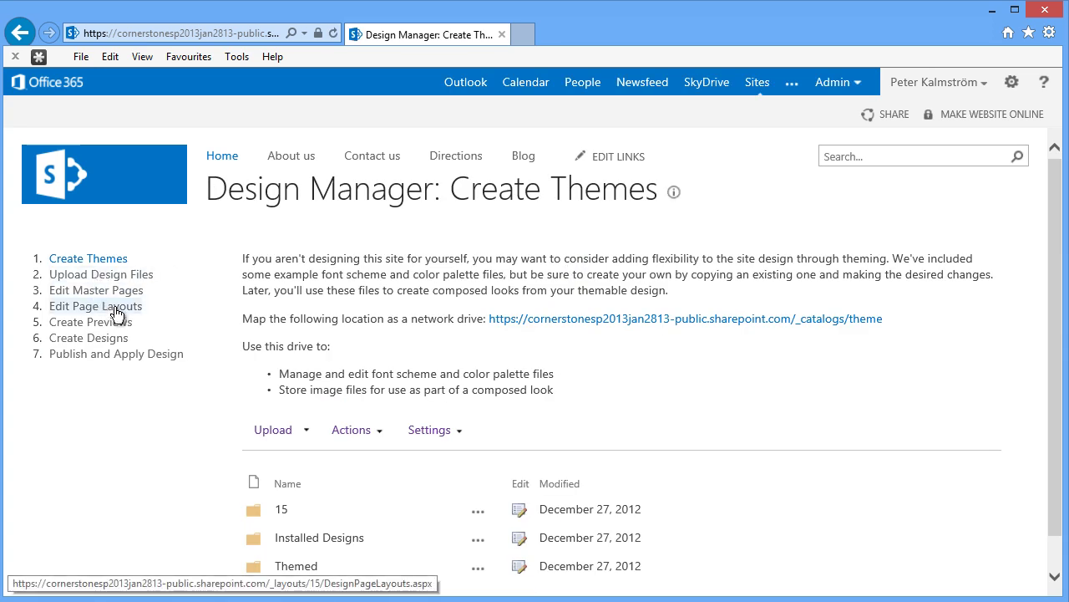
{"action": "left_click", "coordinate": [118, 311]}
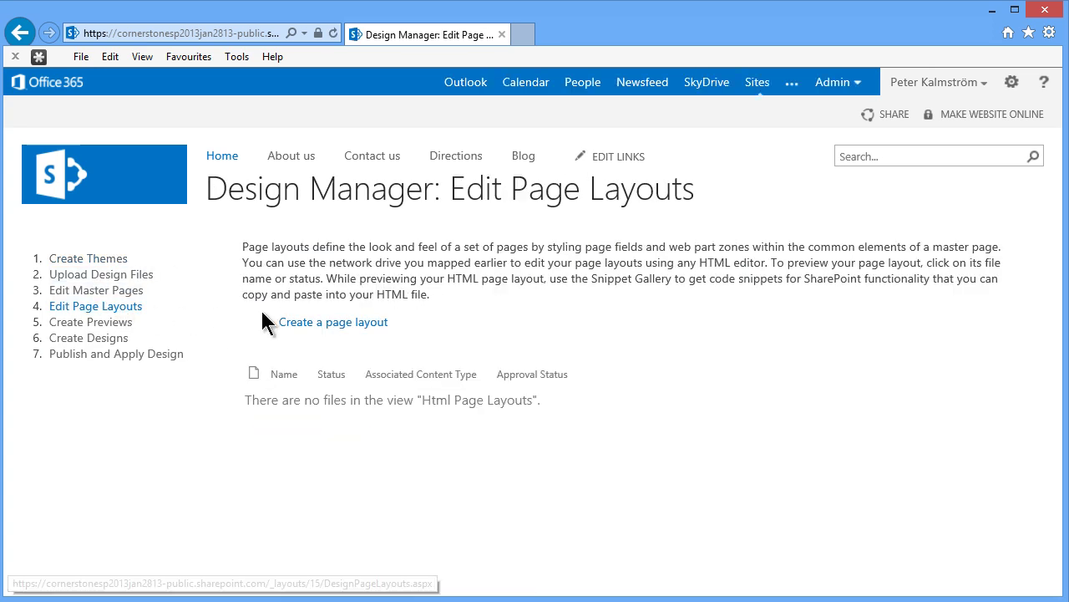
Create the 'kalmstrom.com Product Page' layout using the oslo master page and Web Page content type.
{"action": "left_click", "coordinate": [309, 323]}
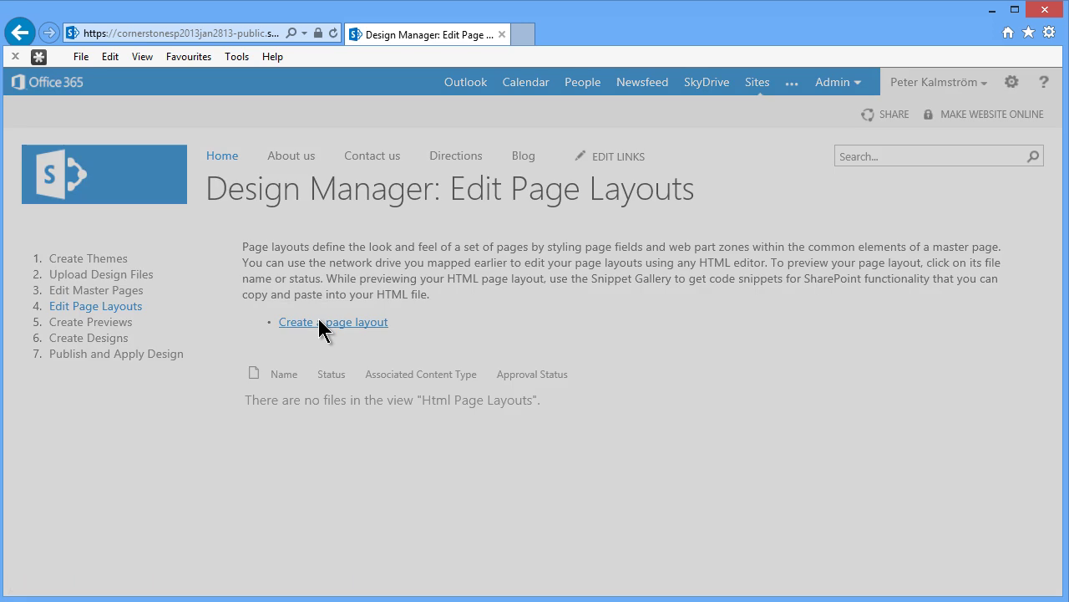
{"action": "type", "text": "kalmstrom.com "}
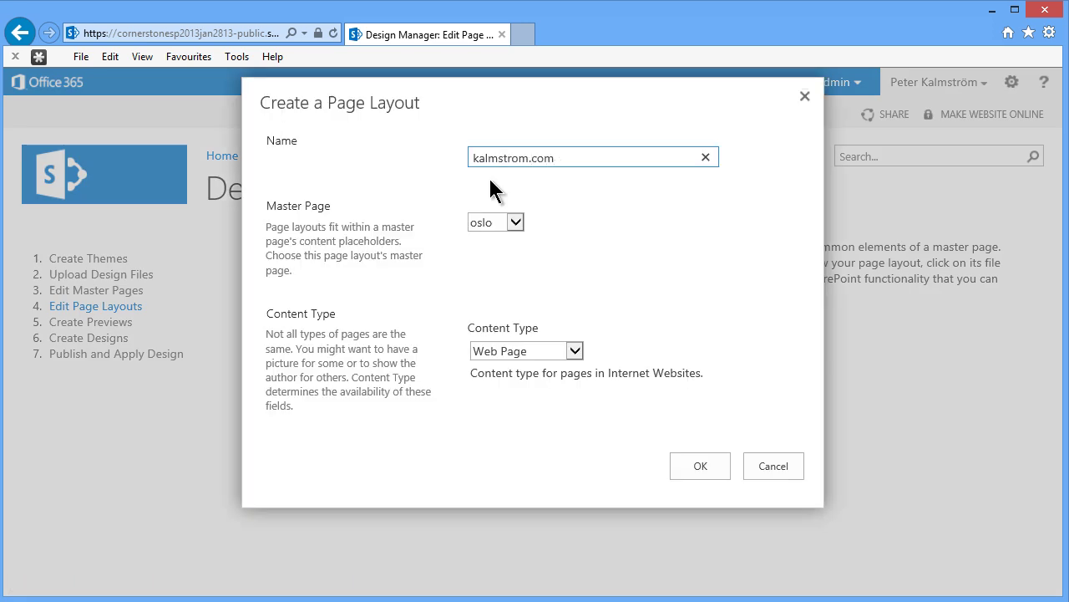
{"action": "type", "text": "Product Page"}
{"action": "left_click", "coordinate": [575, 350]}
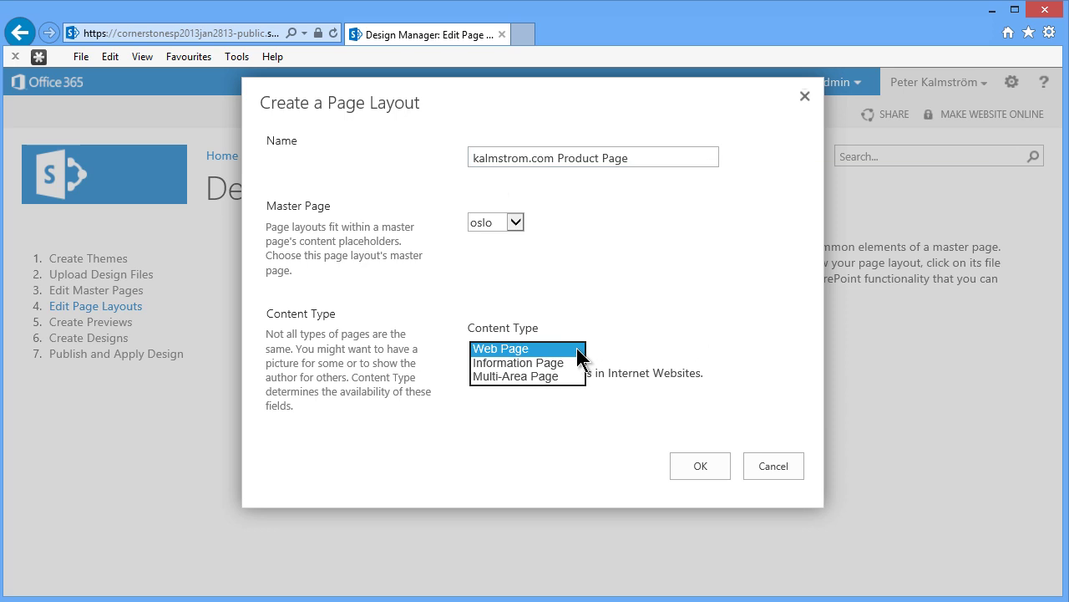
{"action": "left_click", "coordinate": [529, 347]}
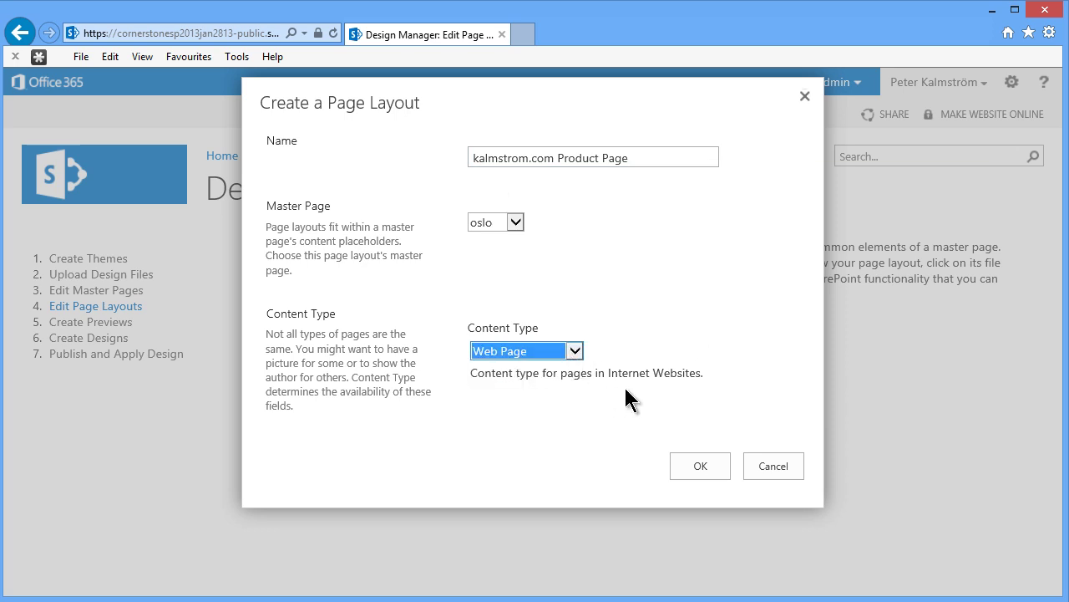
{"action": "left_click", "coordinate": [703, 466]}
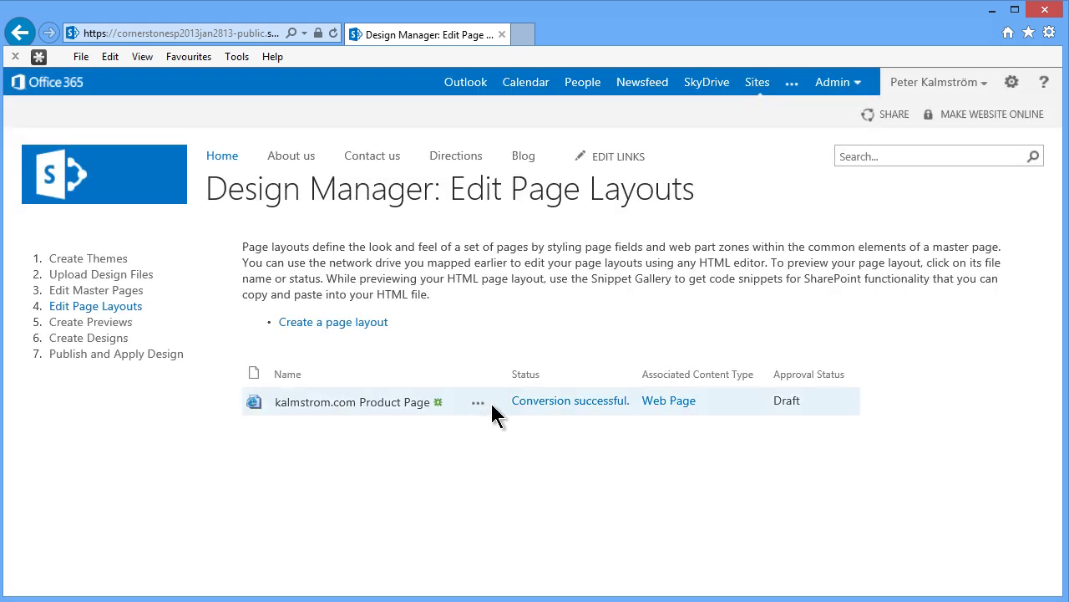
{"action": "left_click", "coordinate": [476, 404]}
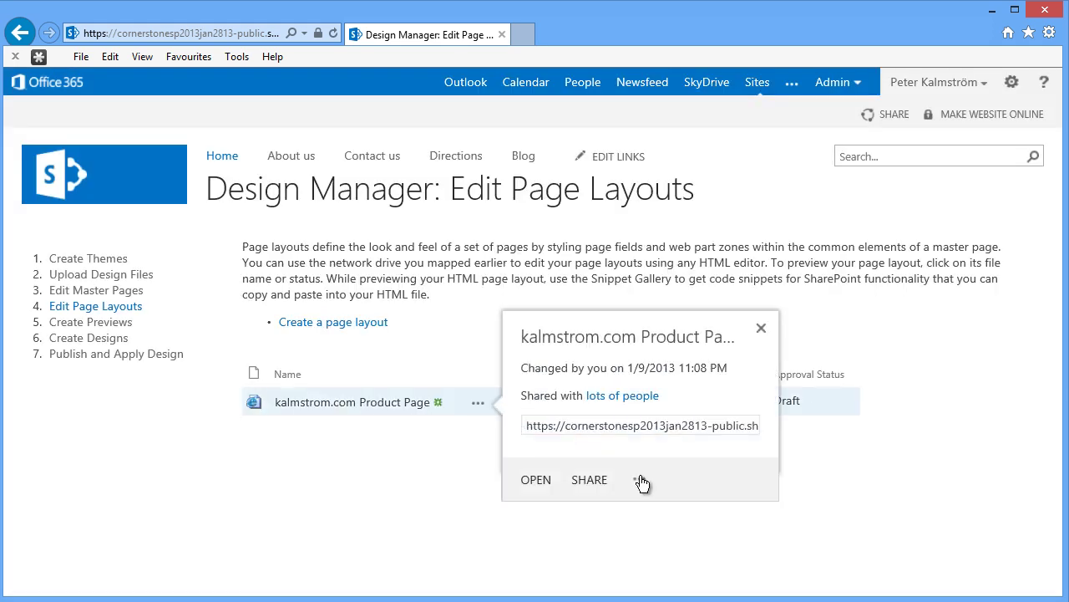
{"action": "left_click", "coordinate": [640, 480]}
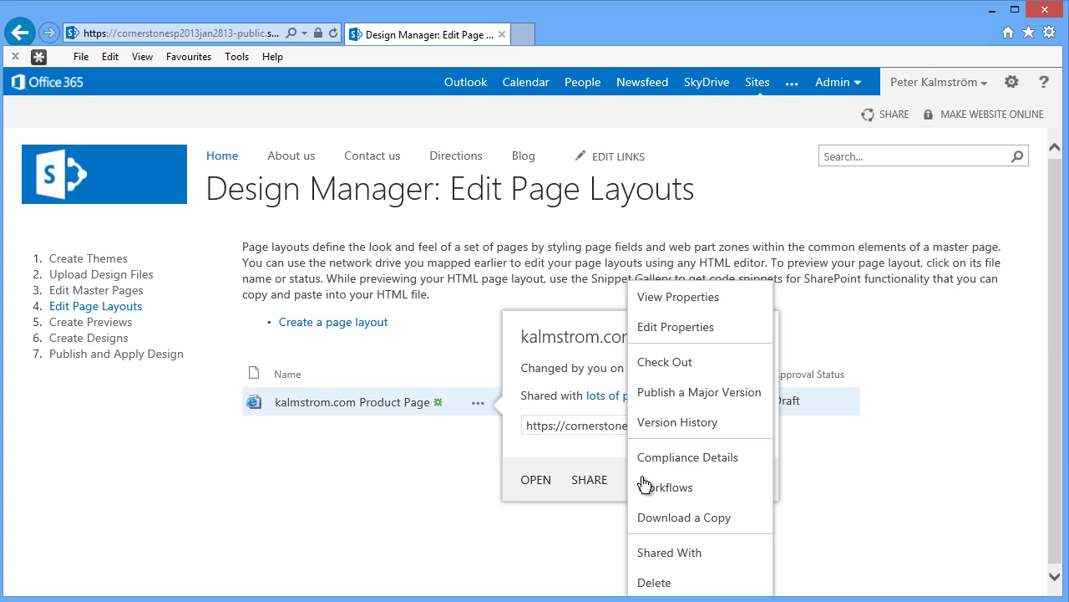
Set the layout's content type to kalmstrom.com Product from kalmstrom.com Content Types and save.
{"action": "left_click", "coordinate": [687, 329]}
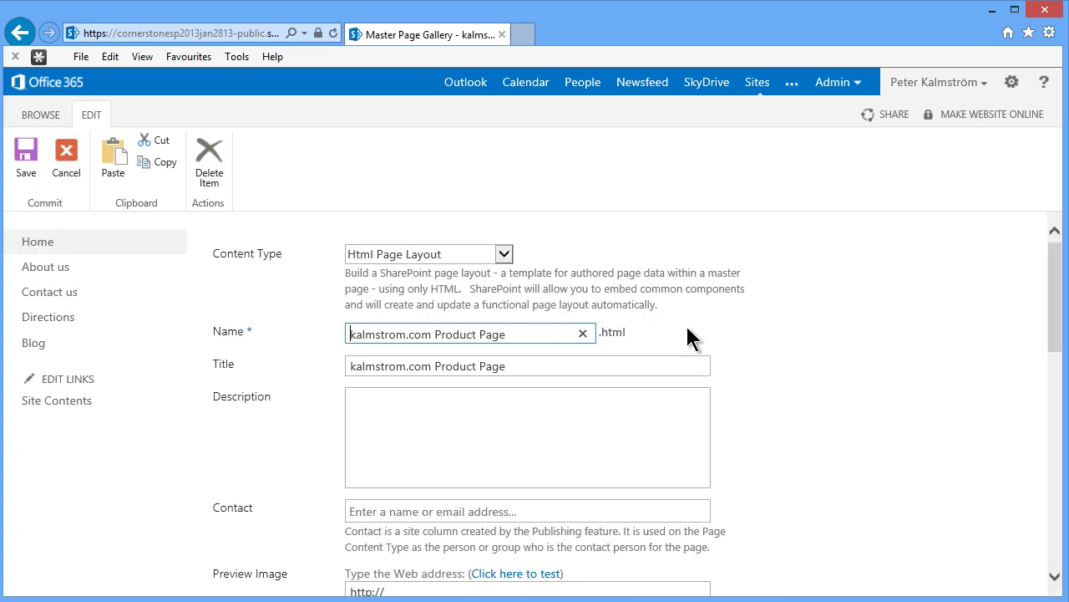
{"action": "scroll", "coordinate": [677, 368], "scroll_direction": "down", "scroll_amount": 3}
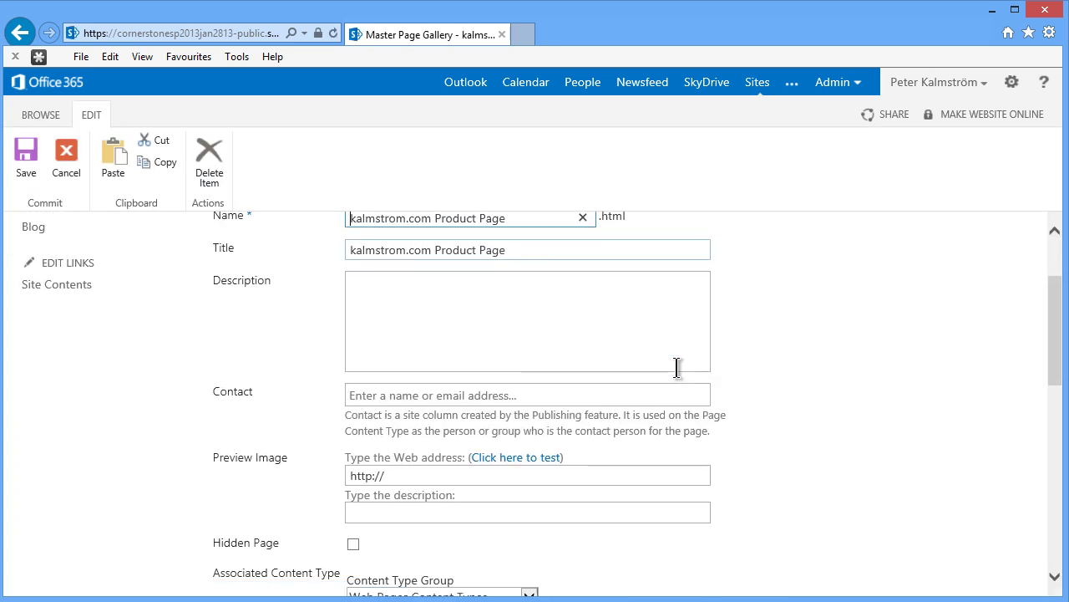
{"action": "scroll", "coordinate": [677, 368], "scroll_direction": "down", "scroll_amount": 2}
{"action": "left_click", "coordinate": [518, 425]}
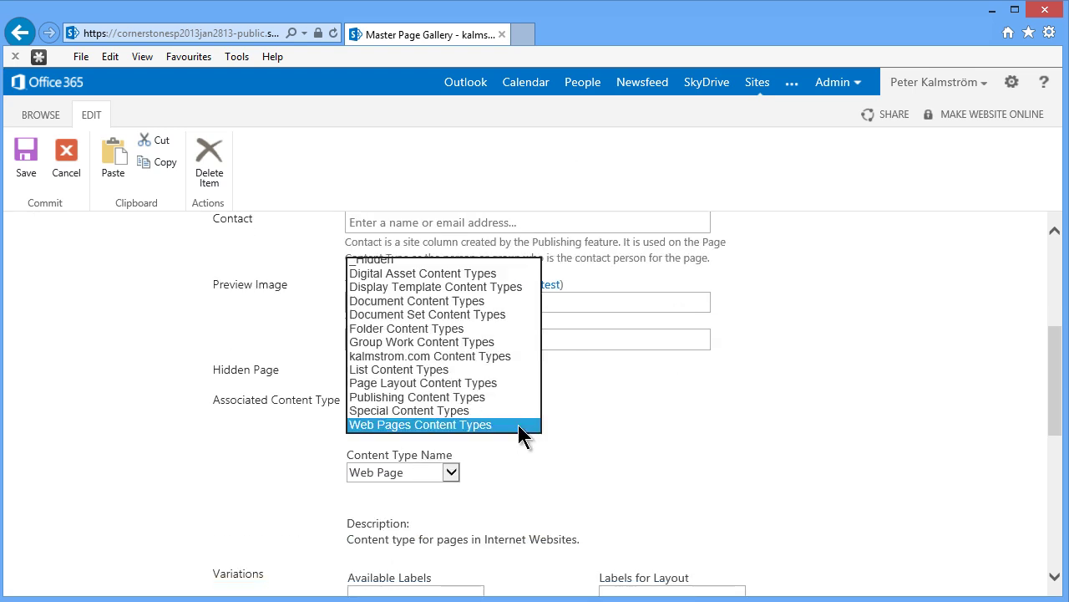
{"action": "left_click", "coordinate": [424, 356]}
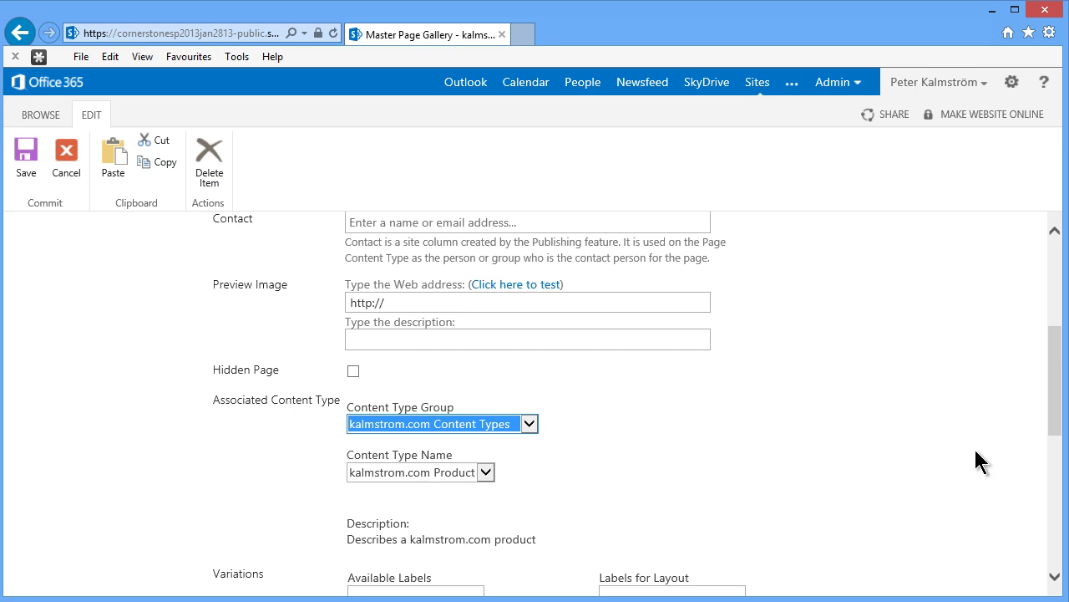
{"action": "scroll", "coordinate": [1032, 435], "scroll_direction": "down", "scroll_amount": 5}
{"action": "left_click", "coordinate": [654, 504]}
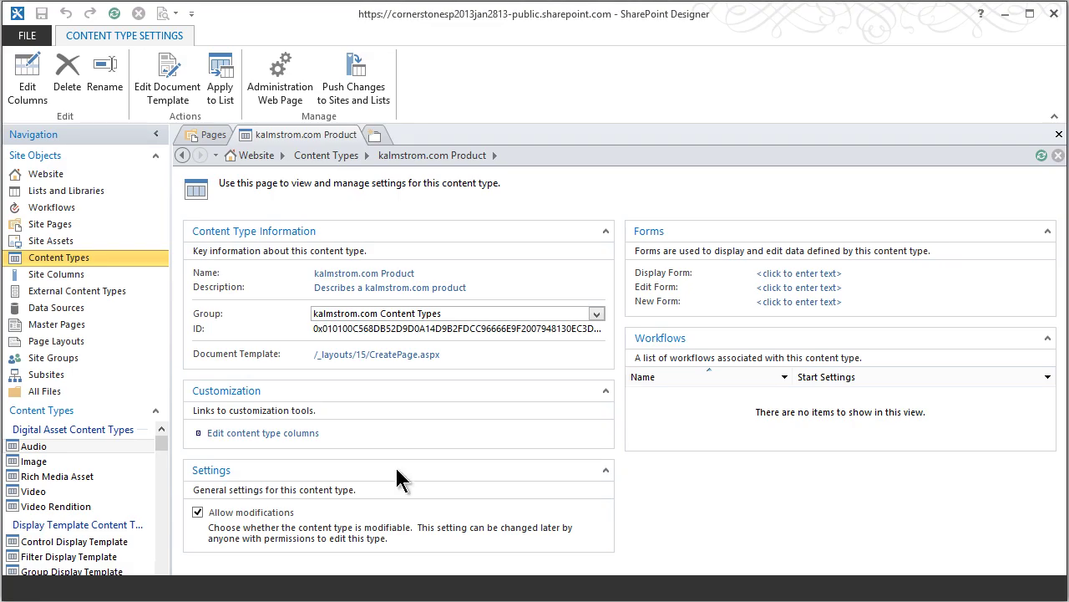
List page layouts by modified date, refreshed, showing kalmstrom.com Product Page .html and .aspx in full.
{"action": "left_click", "coordinate": [78, 340]}
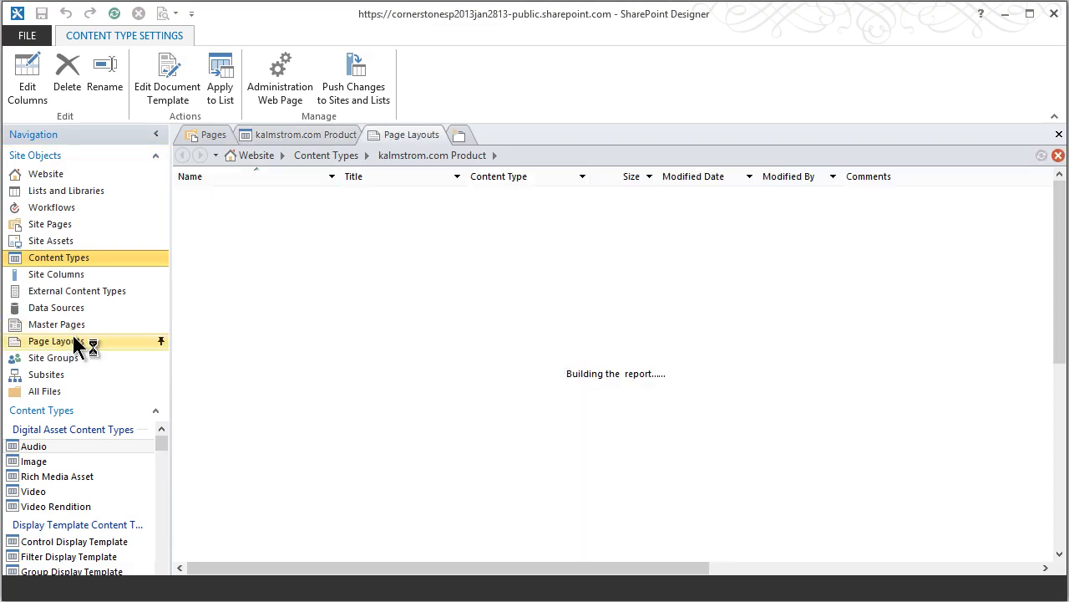
{"action": "left_click", "coordinate": [700, 177]}
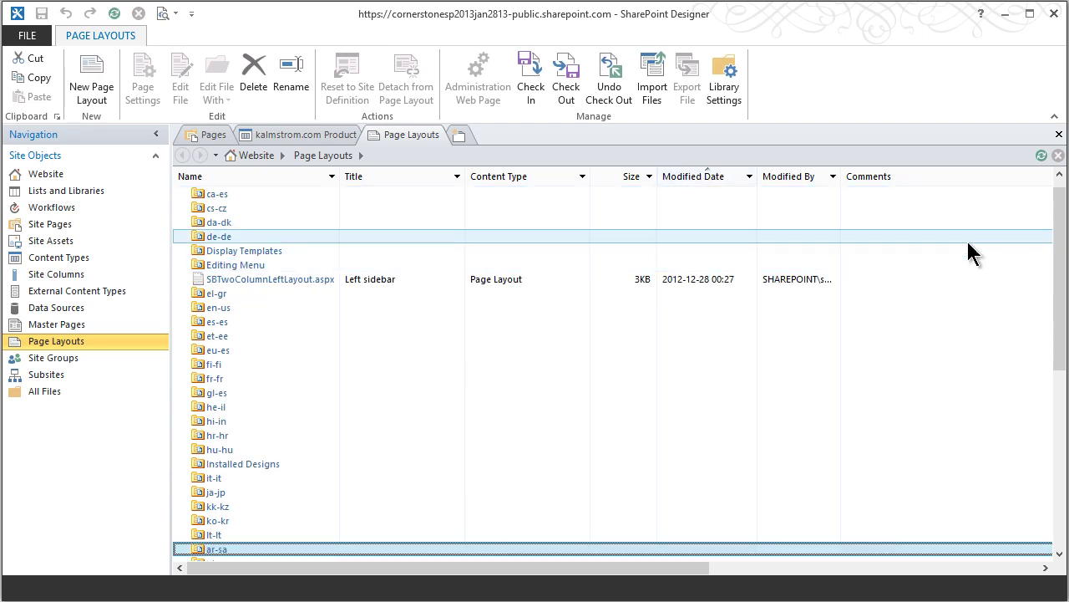
{"action": "left_click", "coordinate": [115, 15]}
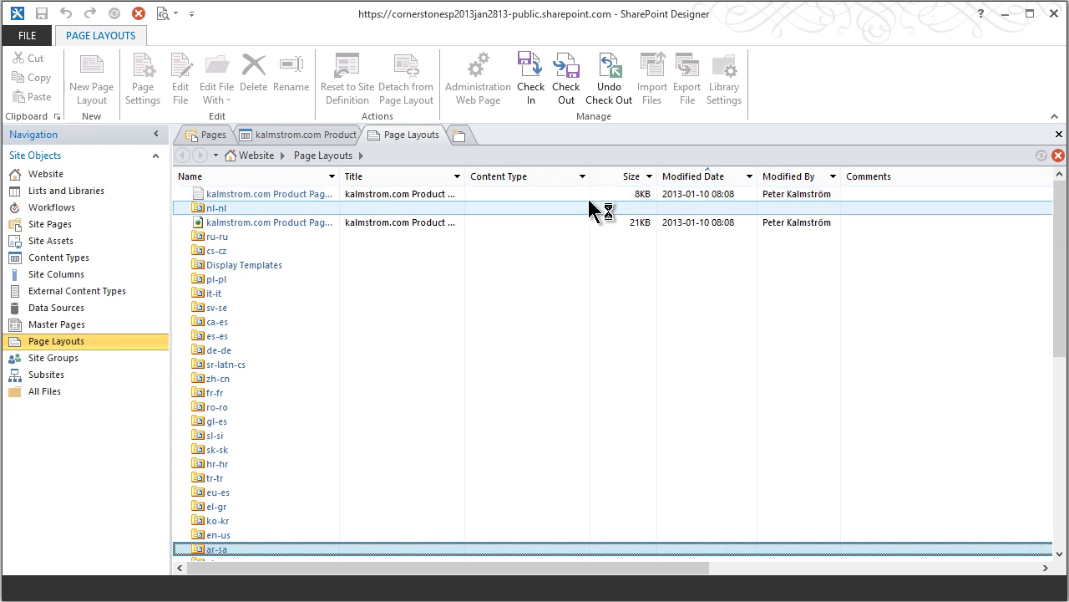
{"action": "left_click", "coordinate": [571, 480]}
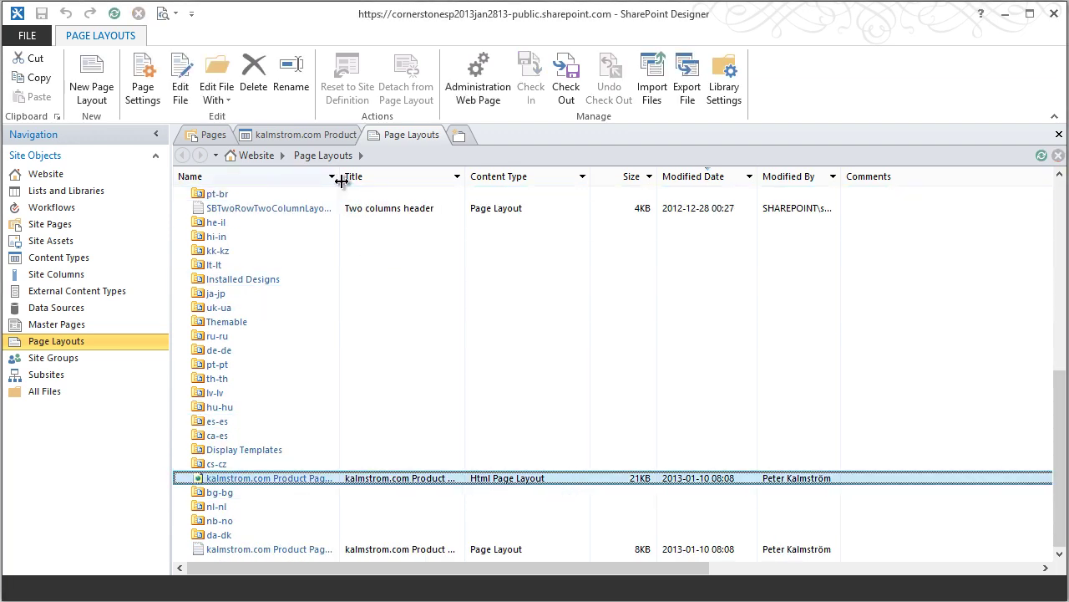
{"action": "left_click_drag", "start_coordinate": [340, 177], "coordinate": [408, 184]}
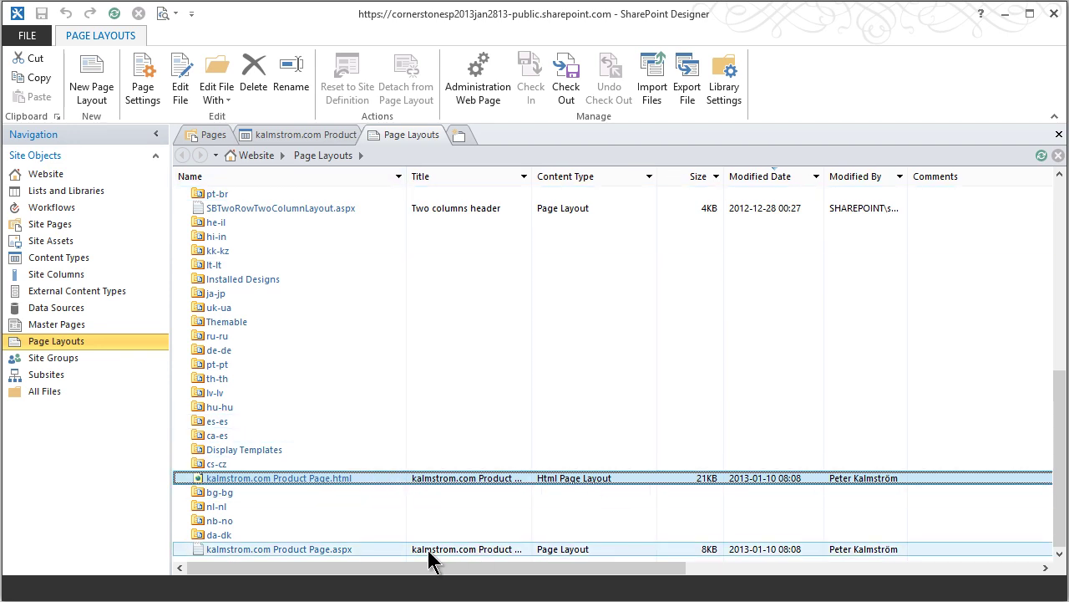
{"action": "left_click", "coordinate": [390, 552]}
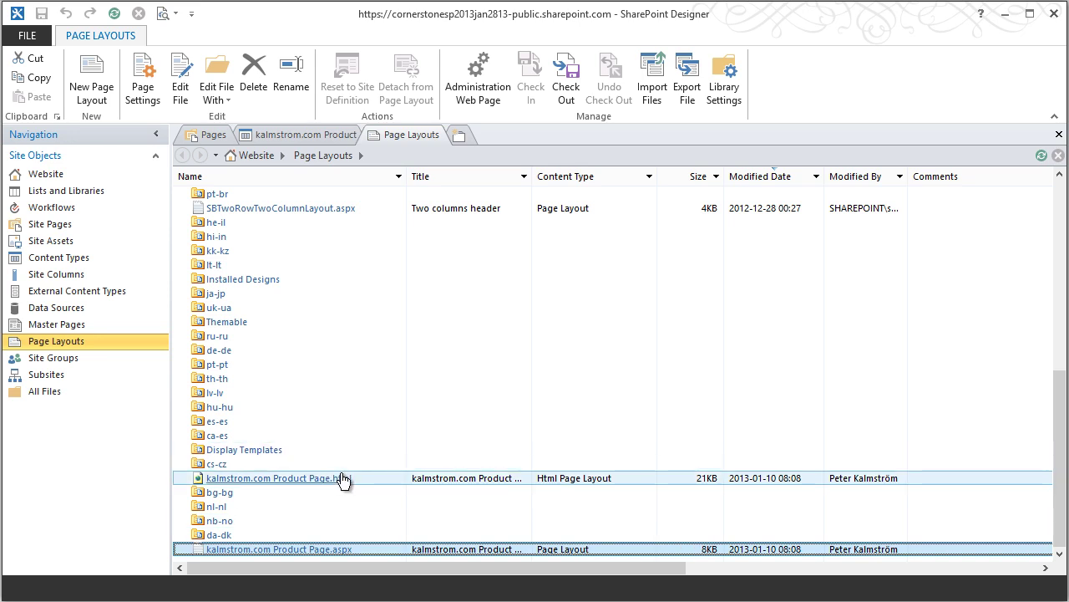
Open the kalmstrom.com Product Page.html layout code for editing and scroll down through it.
{"action": "left_click", "coordinate": [278, 479]}
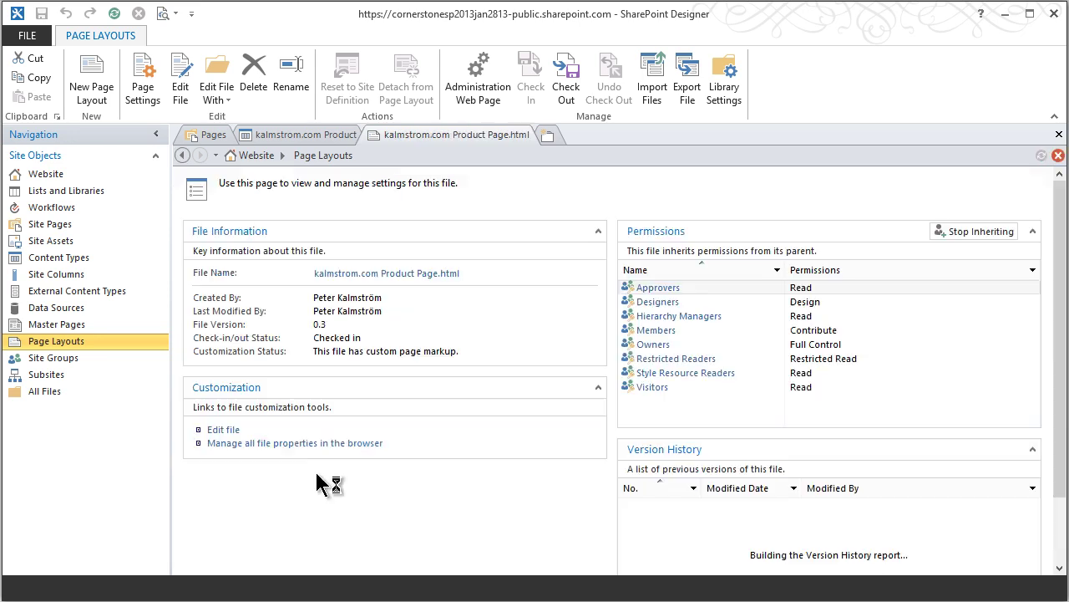
{"action": "left_click", "coordinate": [233, 433]}
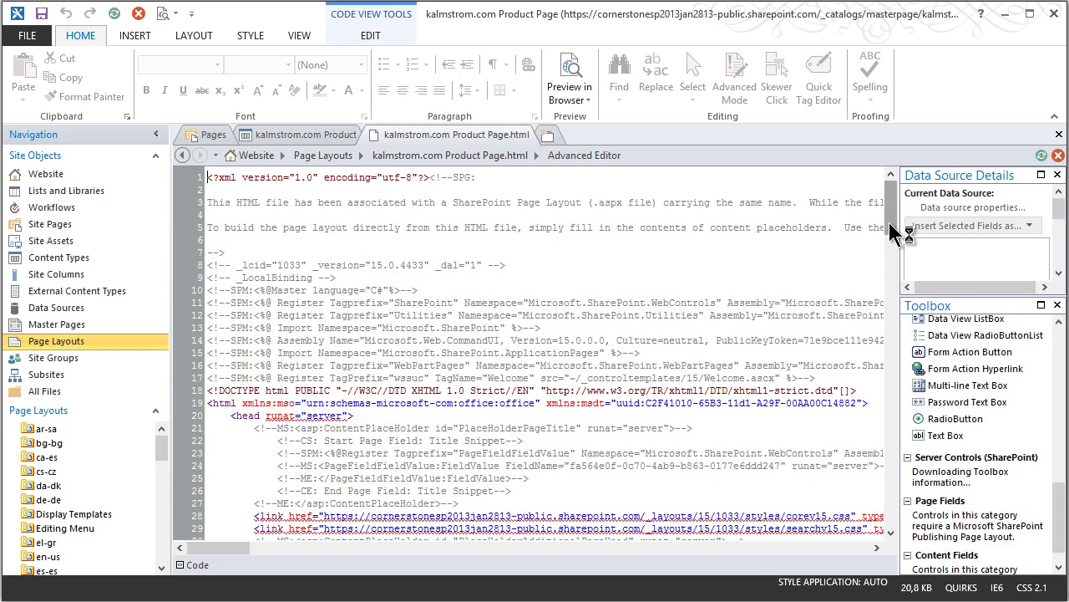
{"action": "scroll", "coordinate": [891, 220], "scroll_direction": "down", "scroll_amount": 3}
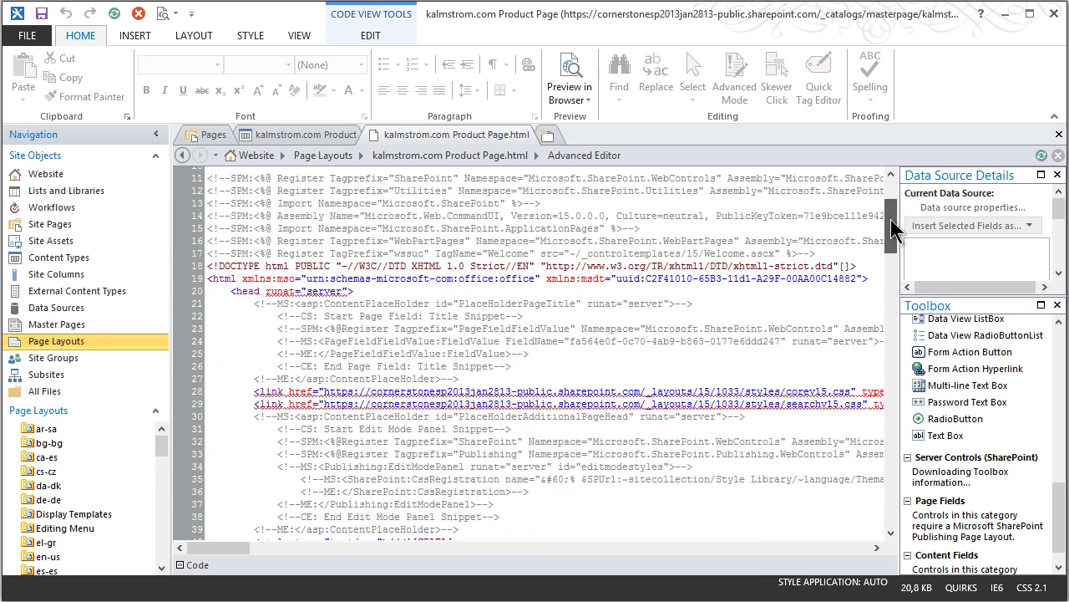
{"action": "scroll", "coordinate": [890, 224], "scroll_direction": "down", "scroll_amount": 20}
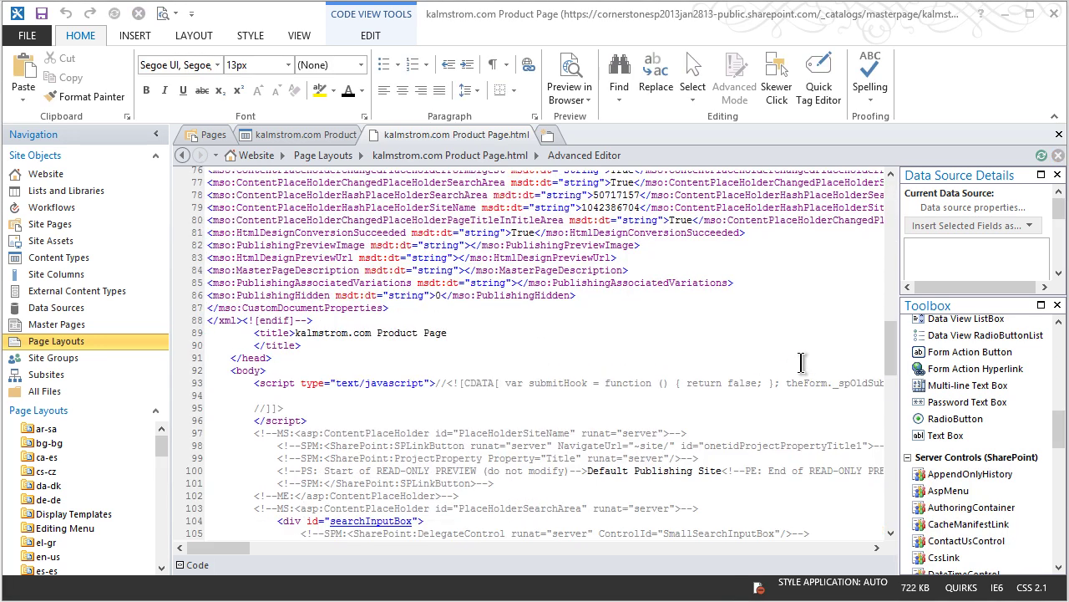
{"action": "left_click_drag", "start_coordinate": [891, 344], "coordinate": [891, 384]}
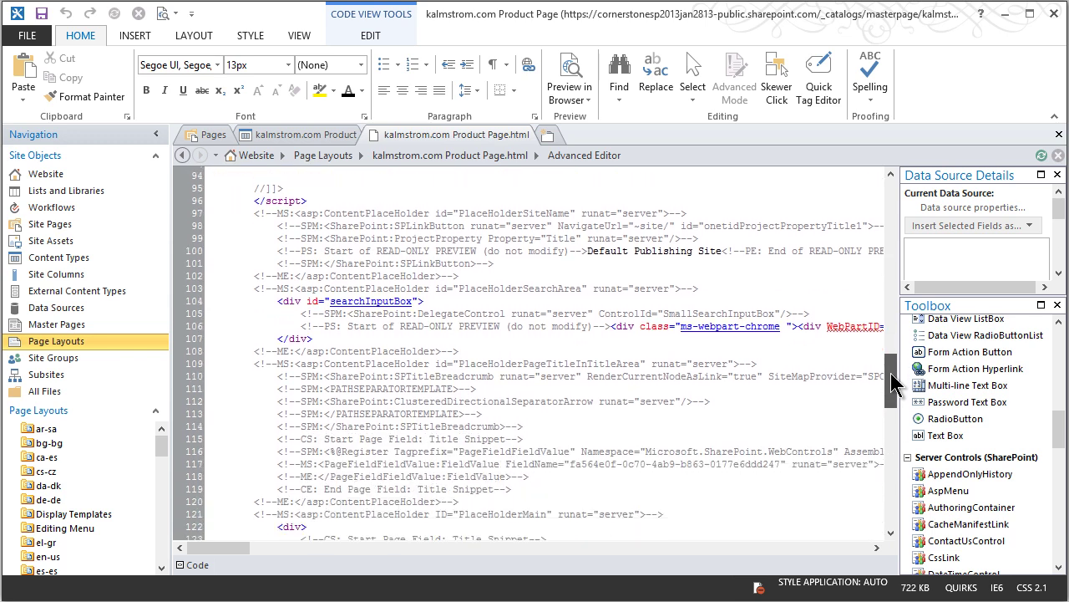
Locate the PlaceHolderPageTitleInTitleArea and PlaceHolderMain placeholders and place the cursor inside PlaceHolderMain.
{"action": "double_click", "coordinate": [614, 369]}
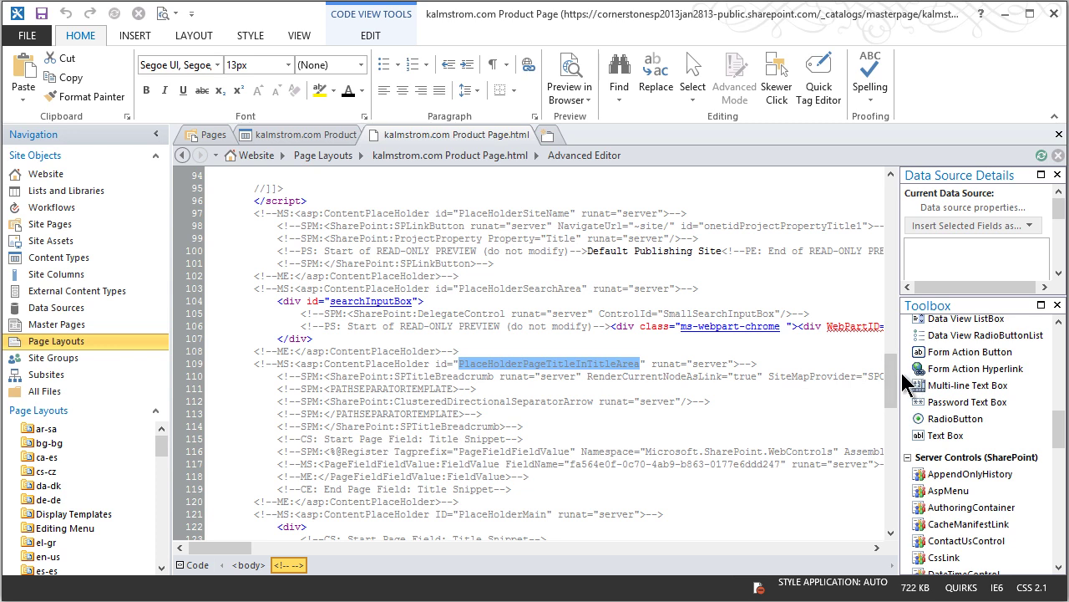
{"action": "left_click_drag", "start_coordinate": [894, 373], "coordinate": [888, 399]}
{"action": "double_click", "coordinate": [493, 362]}
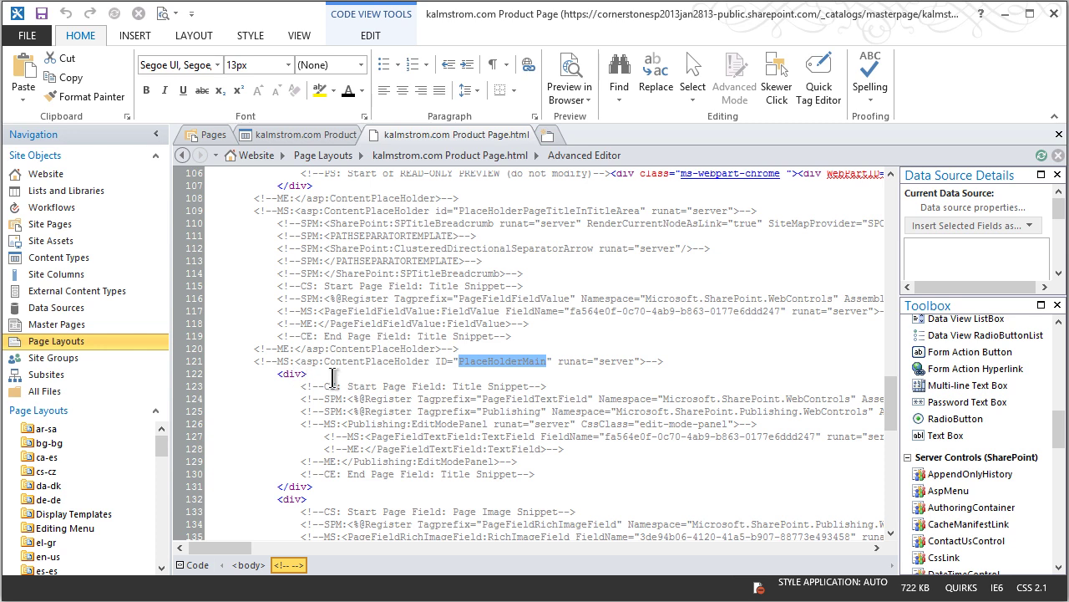
{"action": "left_click", "coordinate": [481, 391]}
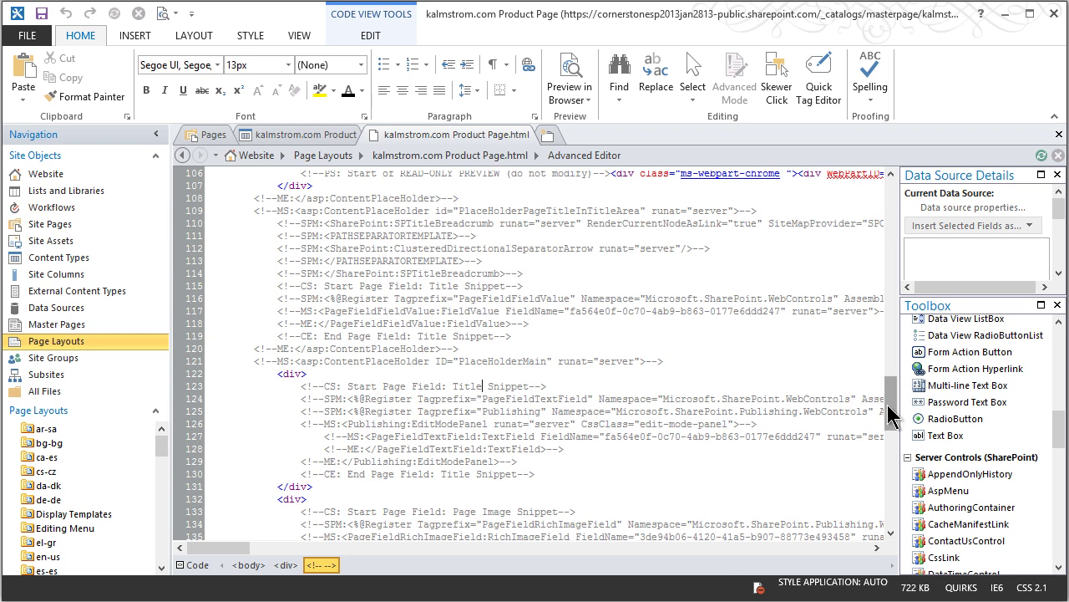
Return to Design Manager's Edit Page Layouts page in Internet Explorer.
{"action": "left_click_drag", "start_coordinate": [891, 415], "coordinate": [917, 199]}
{"action": "left_click_drag", "start_coordinate": [230, 547], "coordinate": [321, 548]}
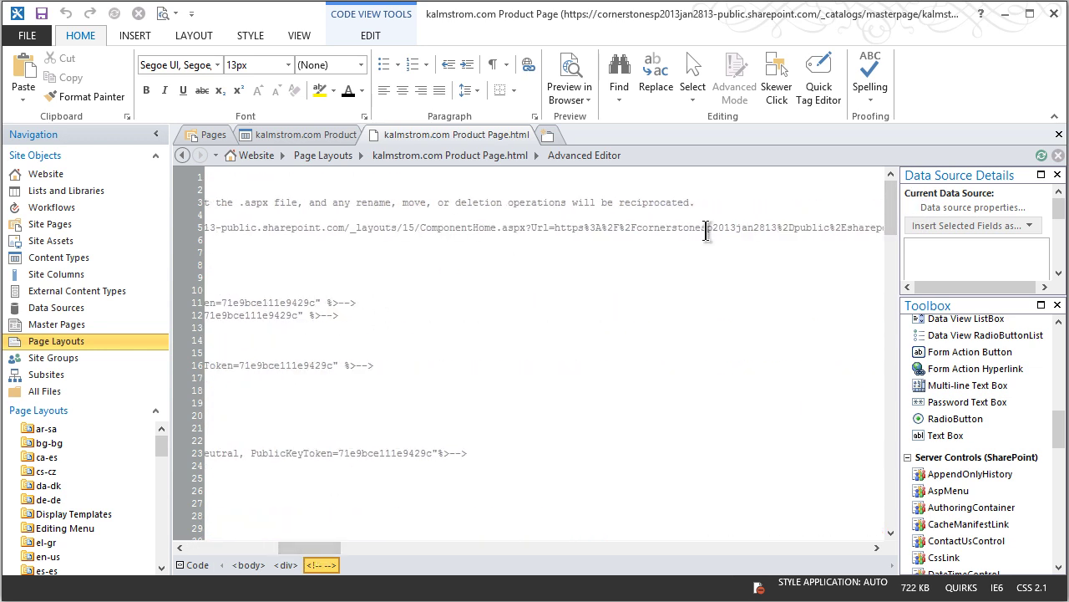
{"action": "left_click_drag", "start_coordinate": [287, 549], "coordinate": [214, 553]}
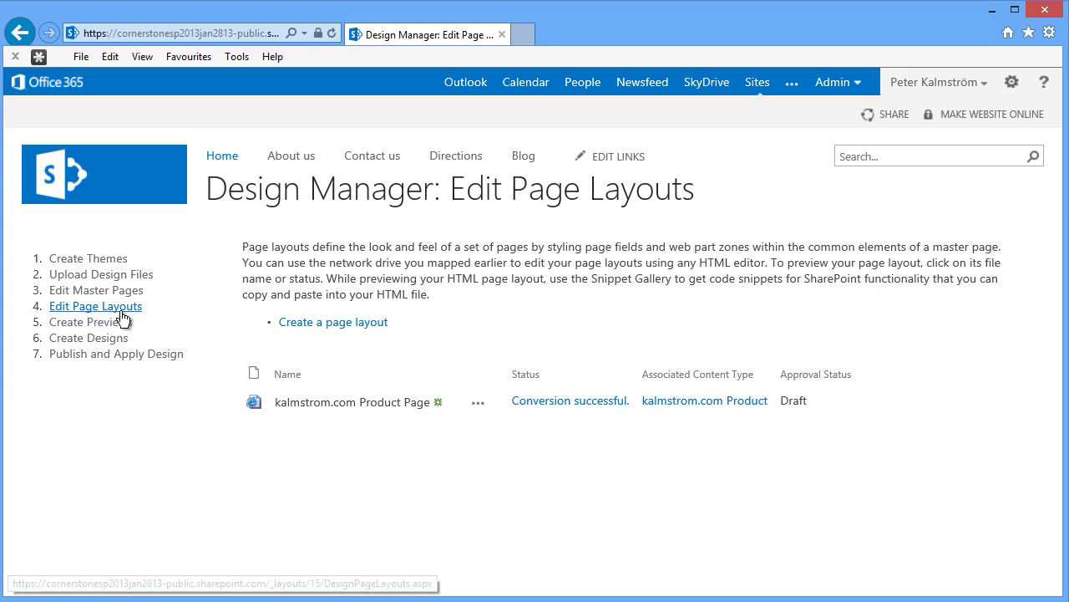
Preview the kalmstrom.com Product Page layout and choose Page Fields > kalmstrom Product Name in Snippets.
{"action": "left_click", "coordinate": [357, 404]}
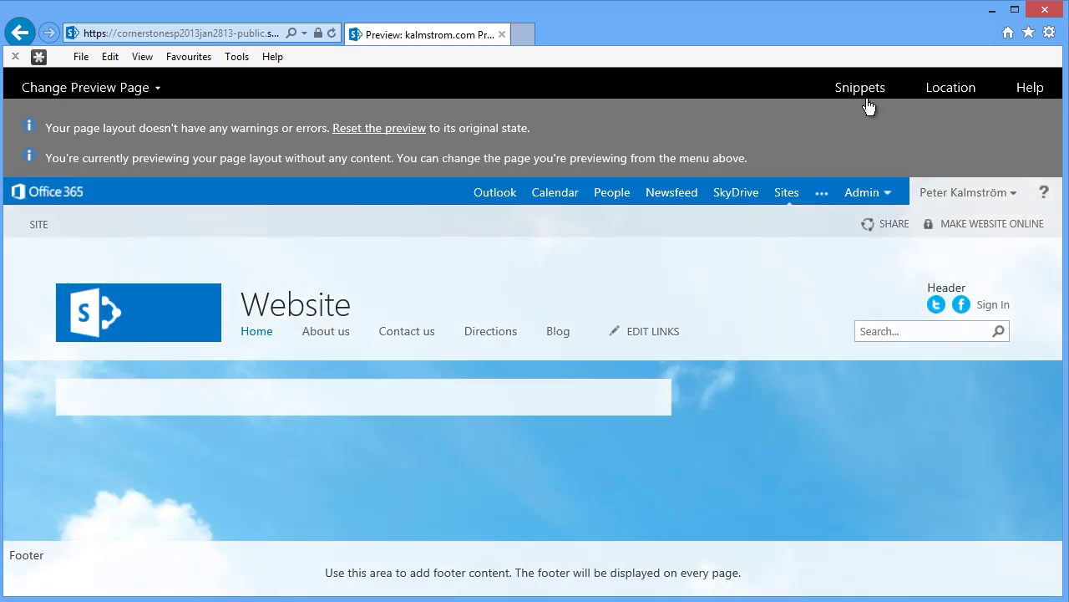
{"action": "left_click", "coordinate": [864, 91]}
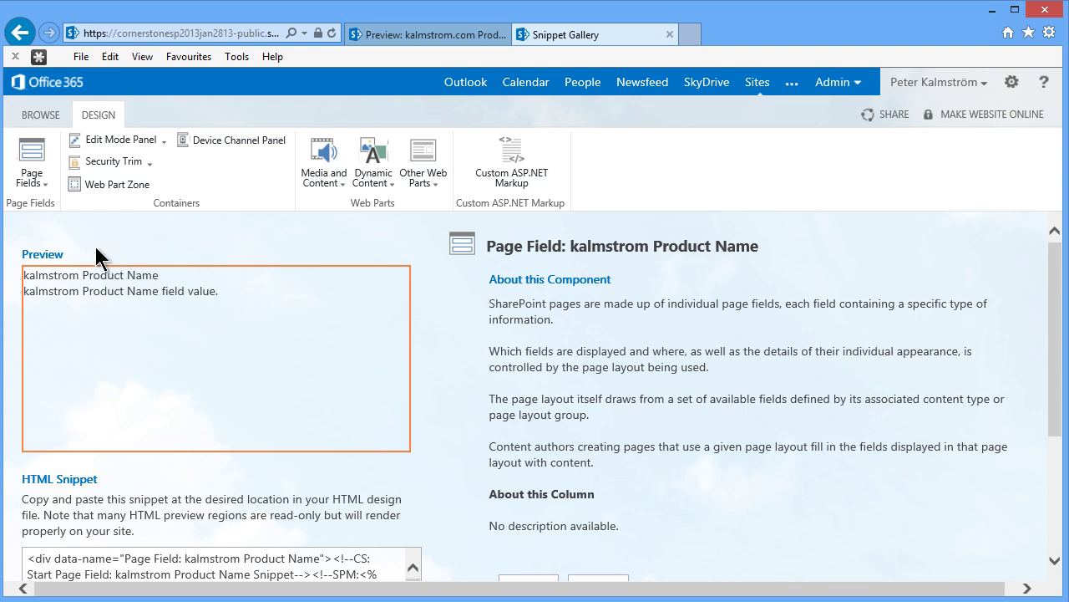
{"action": "left_click", "coordinate": [41, 184]}
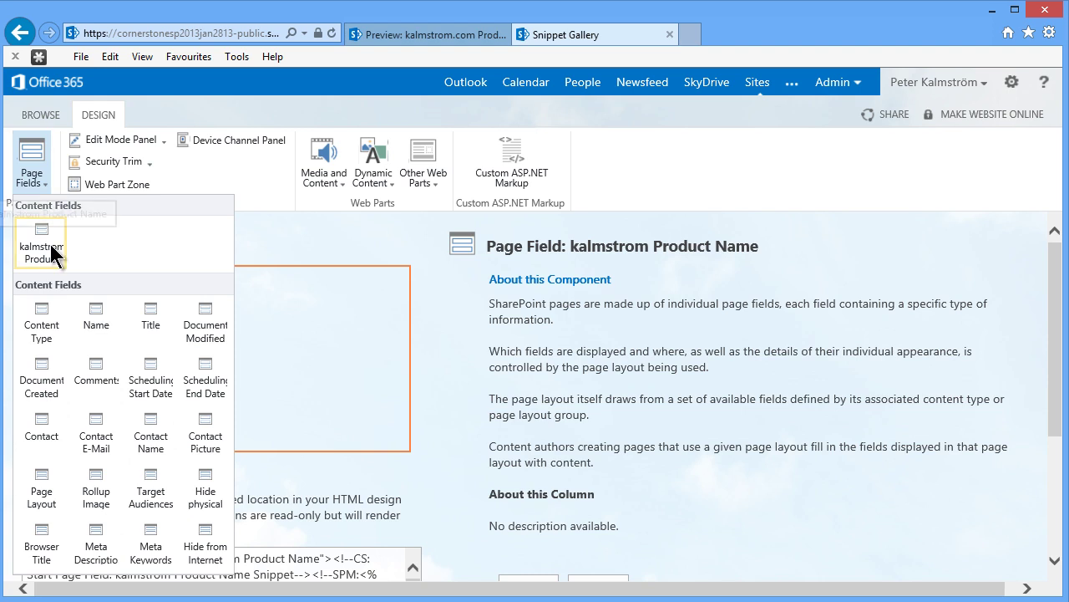
{"action": "left_click", "coordinate": [316, 291]}
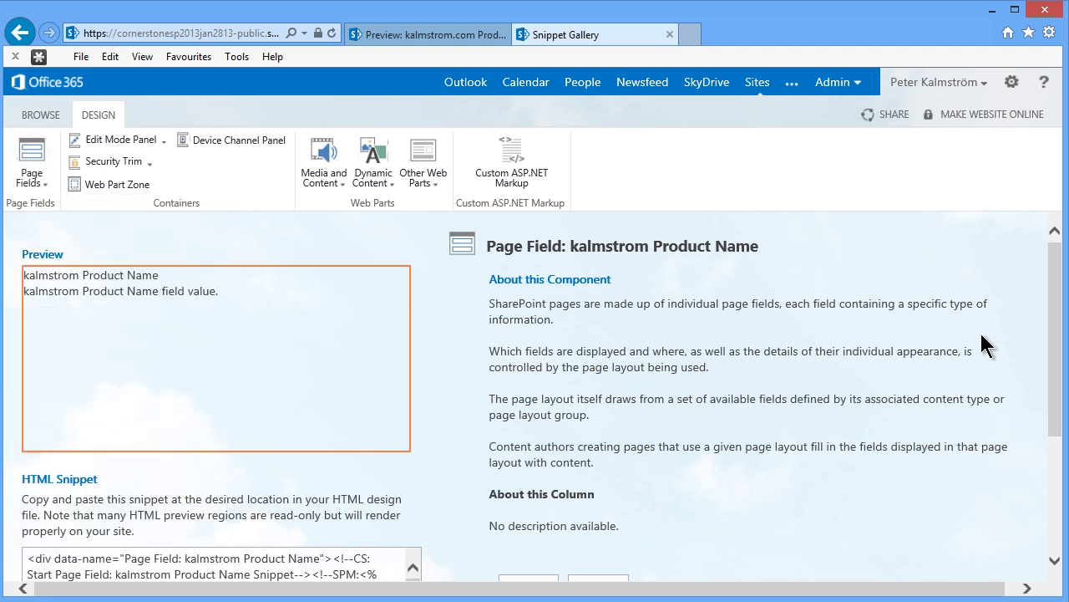
Copy the kalmstrom Product Name HTML snippet to the clipboard, allowing clipboard access.
{"action": "left_click_drag", "start_coordinate": [1057, 346], "coordinate": [1057, 461]}
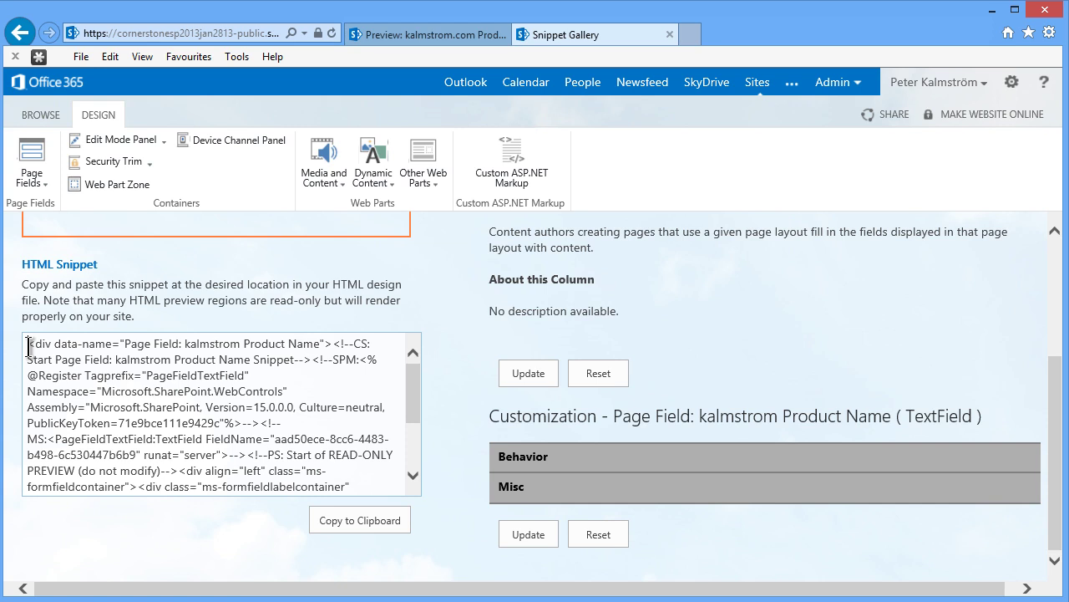
{"action": "left_click_drag", "start_coordinate": [37, 346], "coordinate": [385, 542]}
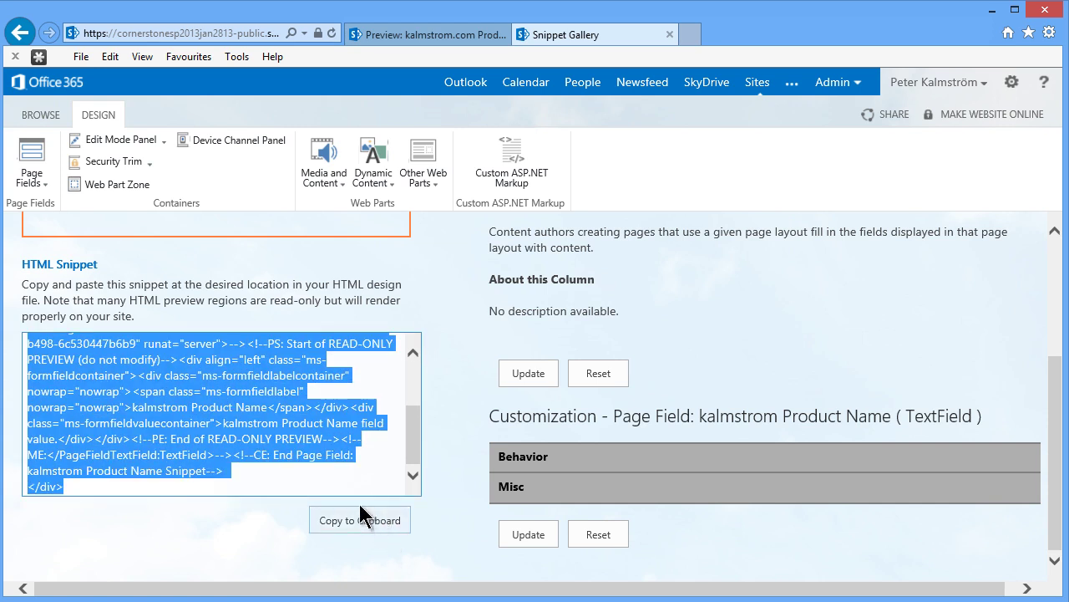
{"action": "left_click", "coordinate": [353, 522]}
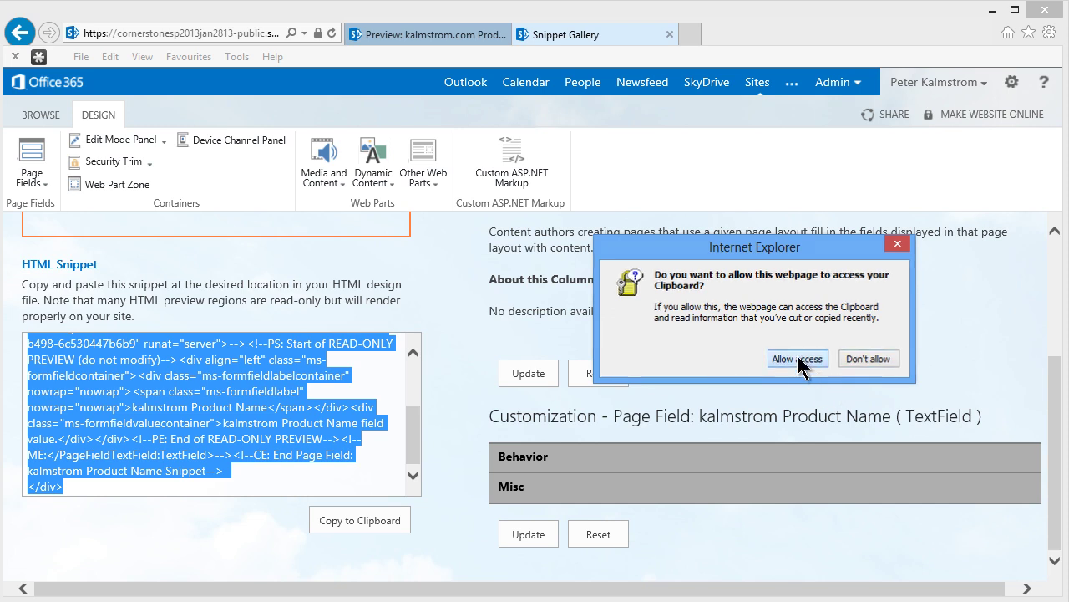
{"action": "left_click", "coordinate": [796, 359]}
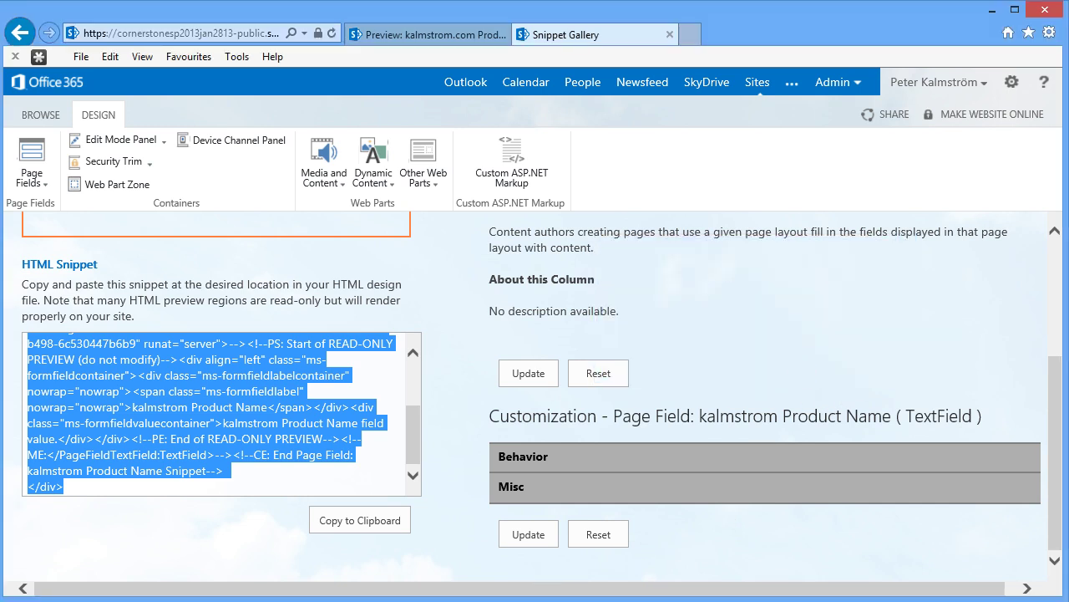
Switch back to SharePoint Designer and scroll through the kalmstrom.com Product Page.html code.
{"action": "key", "text": "alt+Tab"}
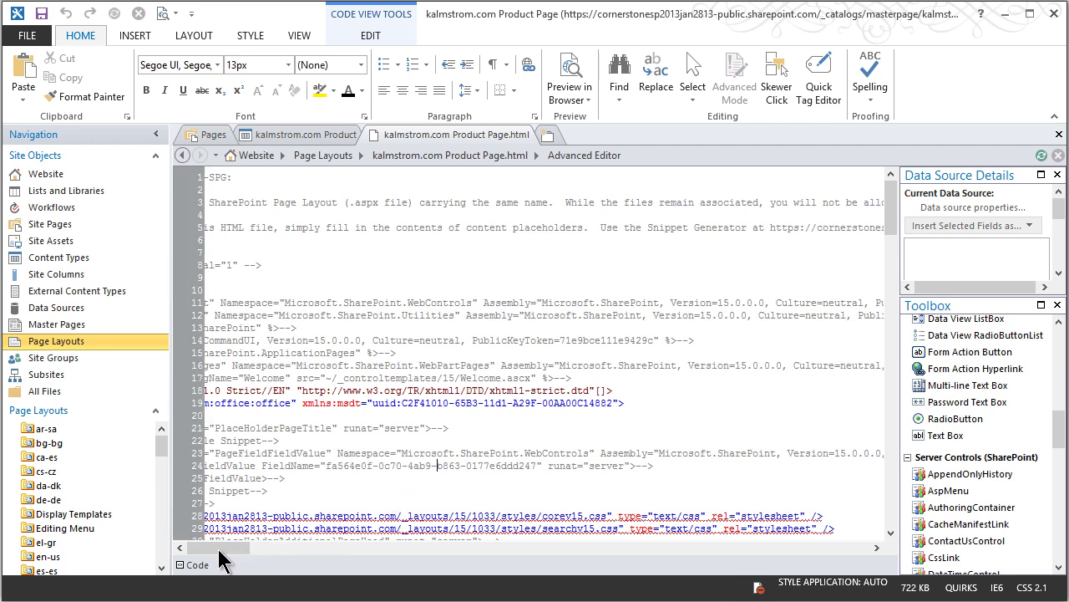
{"action": "left_click_drag", "start_coordinate": [223, 548], "coordinate": [208, 548]}
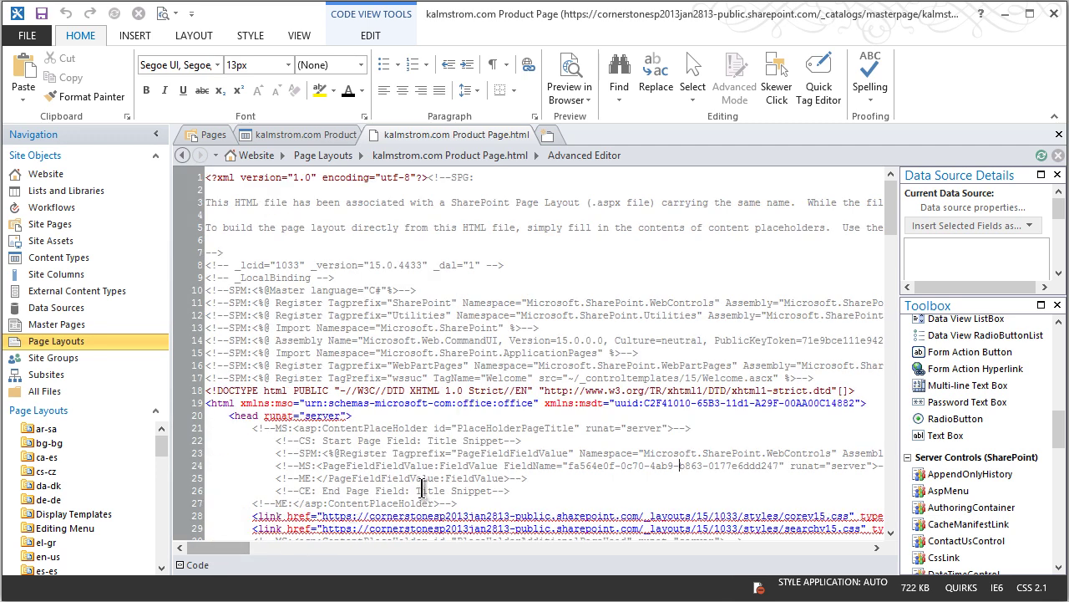
{"action": "scroll", "coordinate": [423, 487], "scroll_direction": "down", "scroll_amount": 2}
{"action": "scroll", "coordinate": [423, 487], "scroll_direction": "down", "scroll_amount": 1}
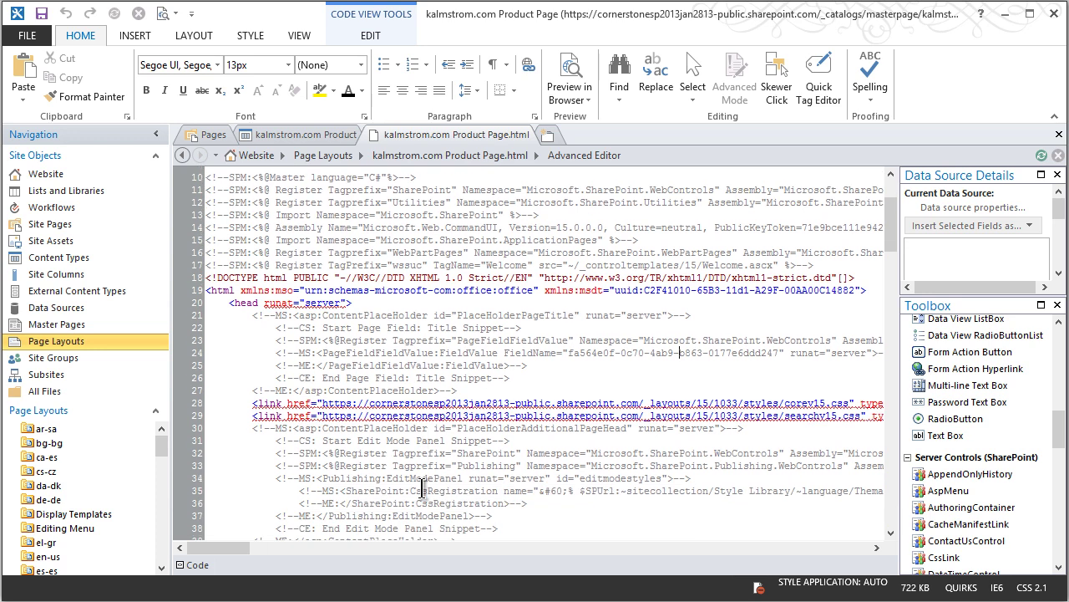
{"action": "scroll", "coordinate": [423, 487], "scroll_direction": "down", "scroll_amount": 6}
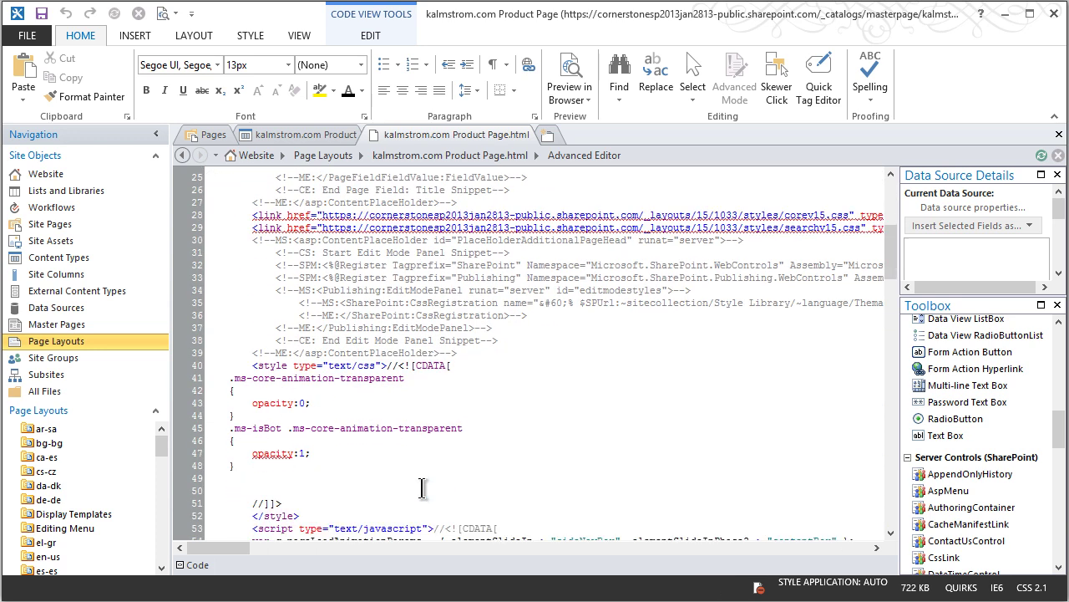
Paste the Product Name field snippet on a new line below PlaceHolderMain on line 121.
{"action": "left_click_drag", "start_coordinate": [891, 276], "coordinate": [893, 422]}
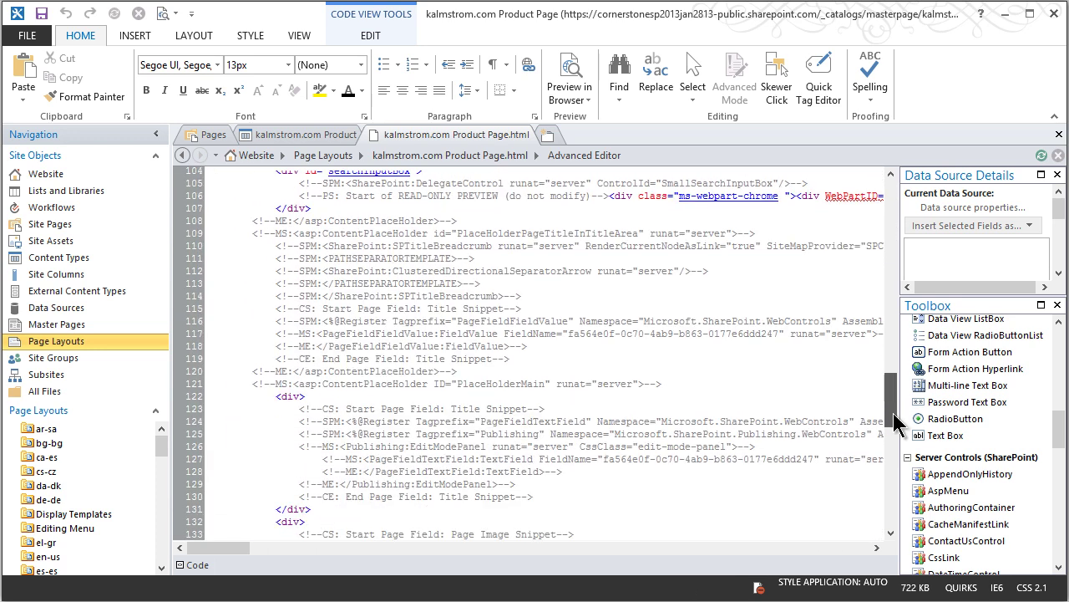
{"action": "double_click", "coordinate": [518, 385]}
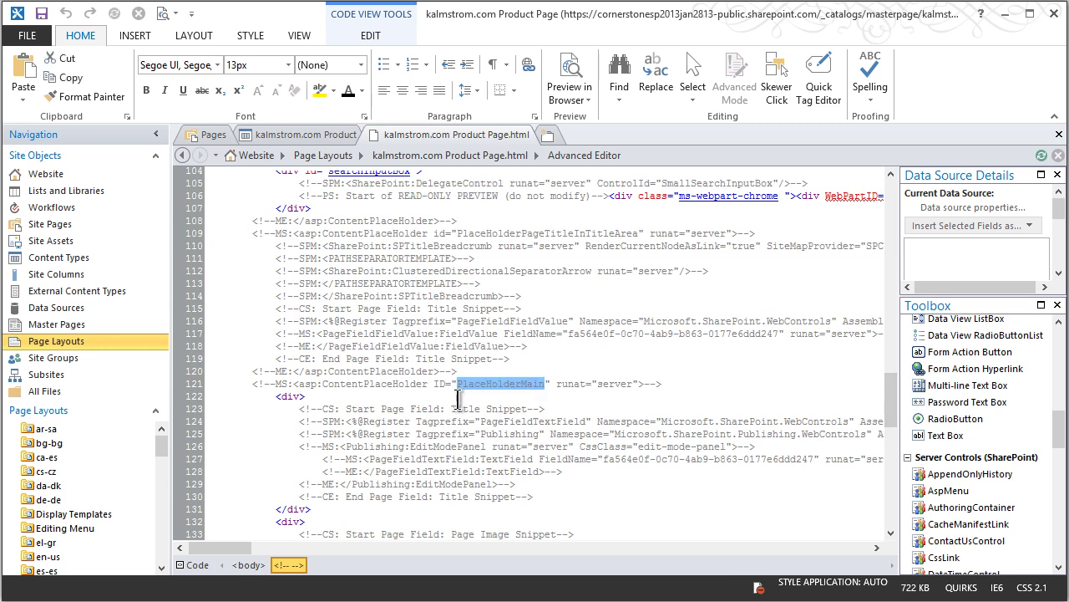
{"action": "left_click", "coordinate": [682, 383]}
{"action": "key", "text": "Return"}
{"action": "key", "text": "Return"}
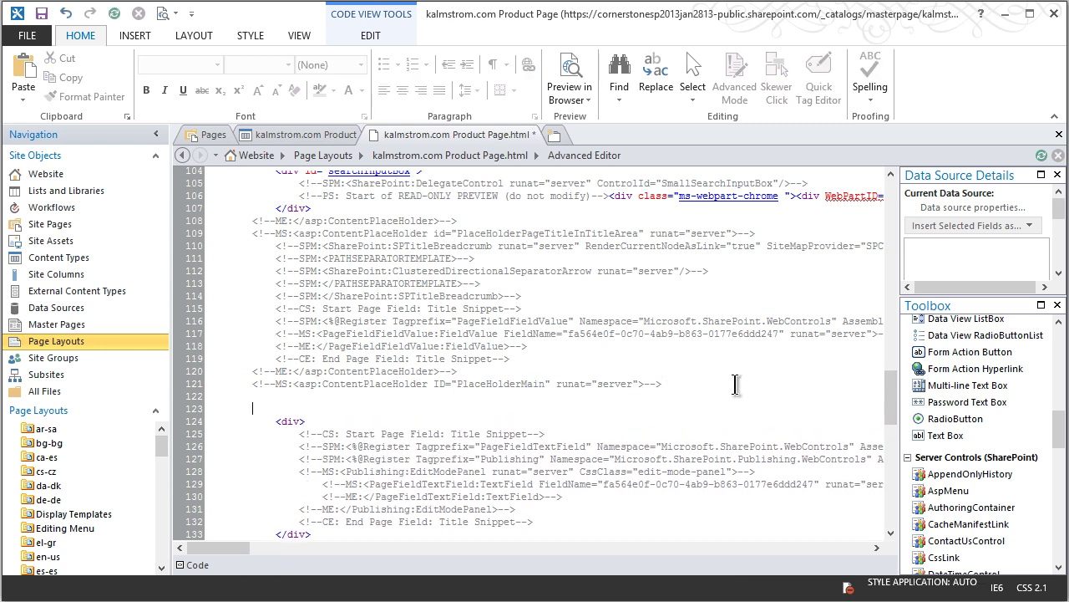
{"action": "key", "text": "ctrl+v"}
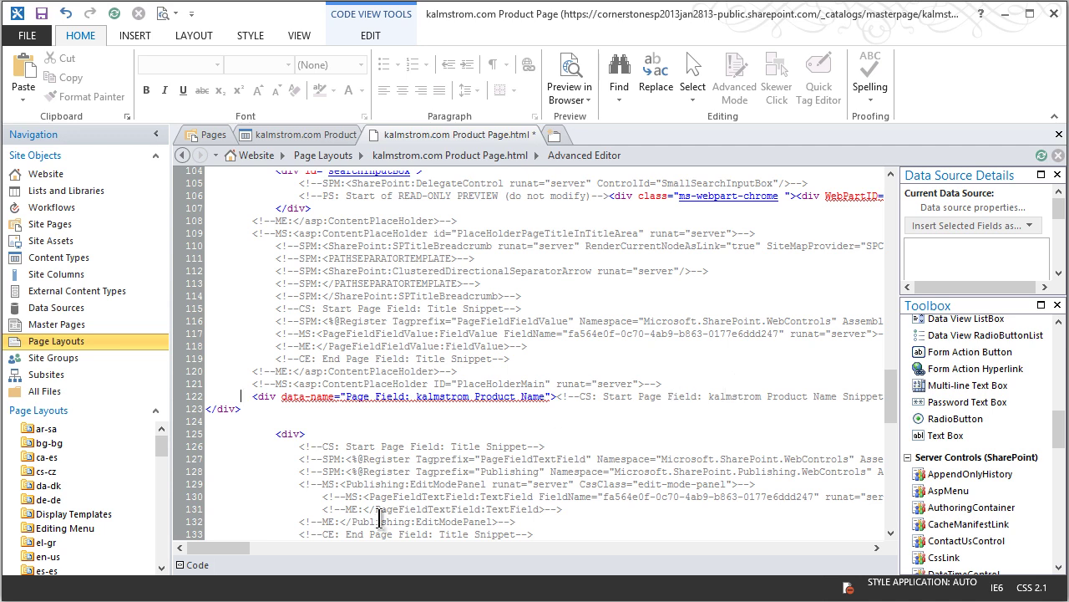
{"action": "left_click_drag", "start_coordinate": [210, 548], "coordinate": [216, 550]}
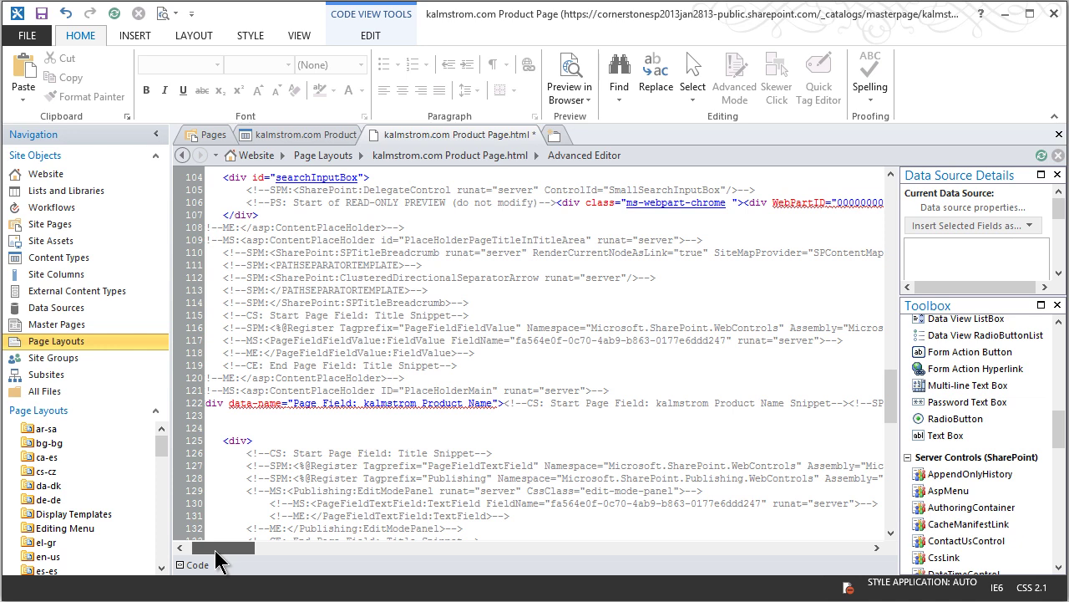
Add style="color:green" to the pasted field, save the layout, and return to the browser.
{"action": "key", "text": "Home"}
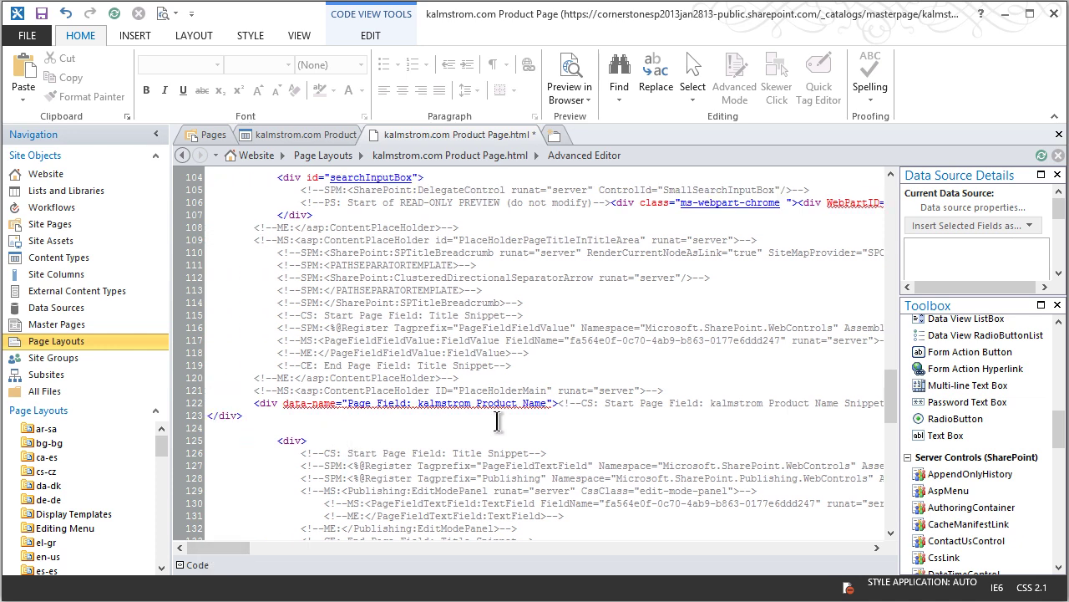
{"action": "left_click", "coordinate": [551, 404]}
{"action": "type", "text": "sty"}
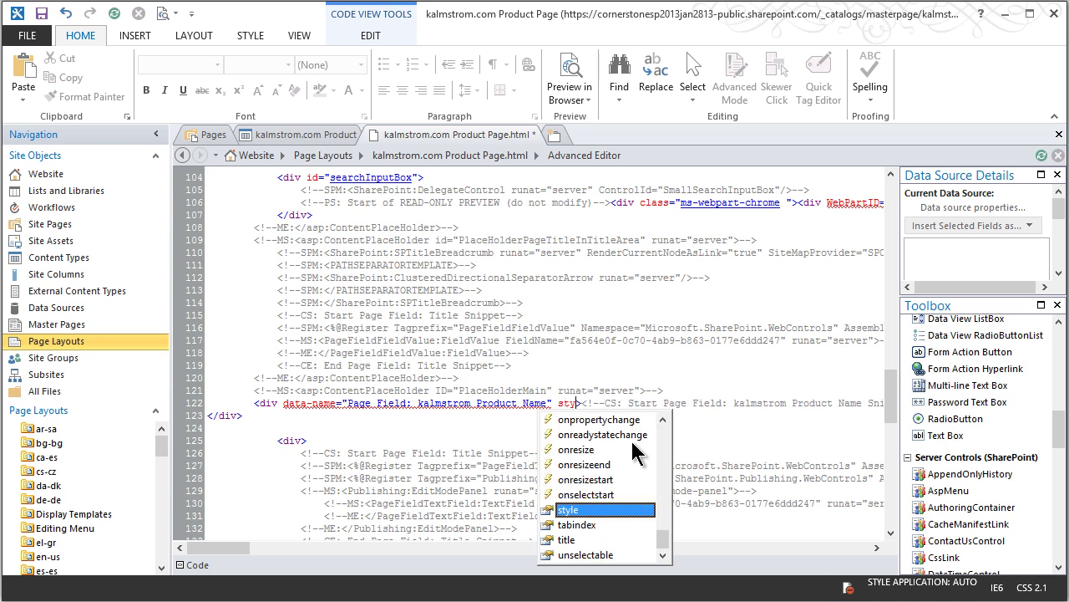
{"action": "key", "text": "Return"}
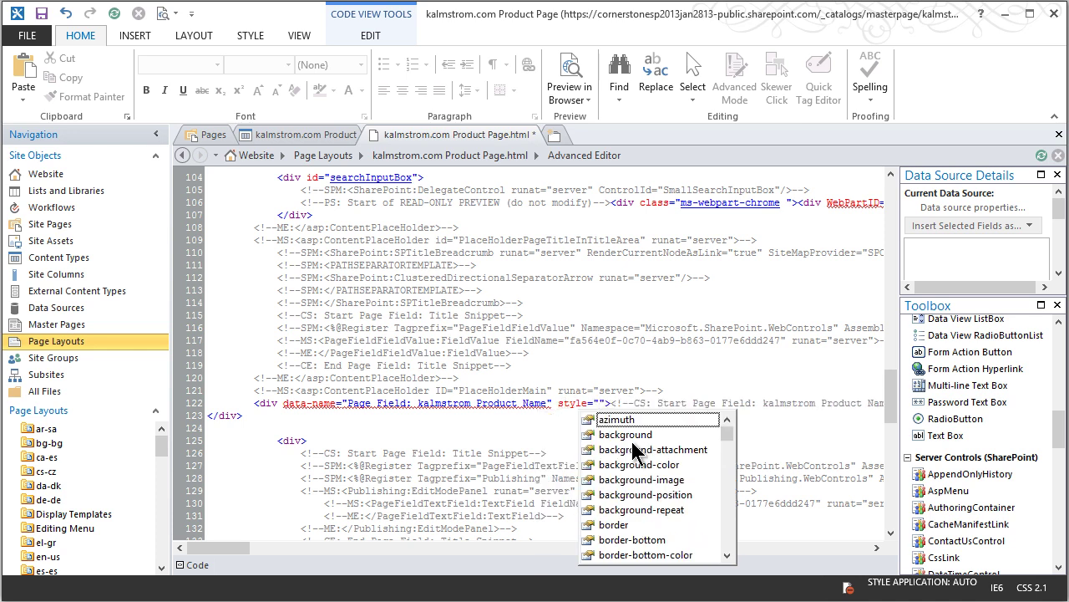
{"action": "type", "text": "col"}
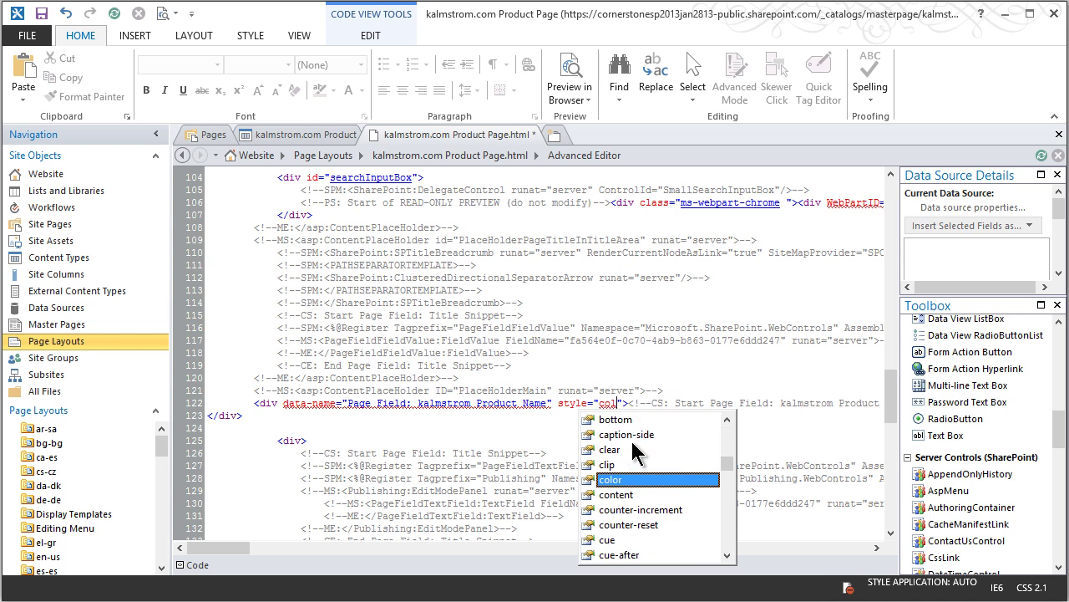
{"action": "key", "text": "Return"}
{"action": "key", "text": "Down"}
{"action": "key", "text": "Down"}
{"action": "key", "text": "Down"}
{"action": "key", "text": "Down"}
{"action": "key", "text": "Down"}
{"action": "key", "text": "Down"}
{"action": "key", "text": "Down"}
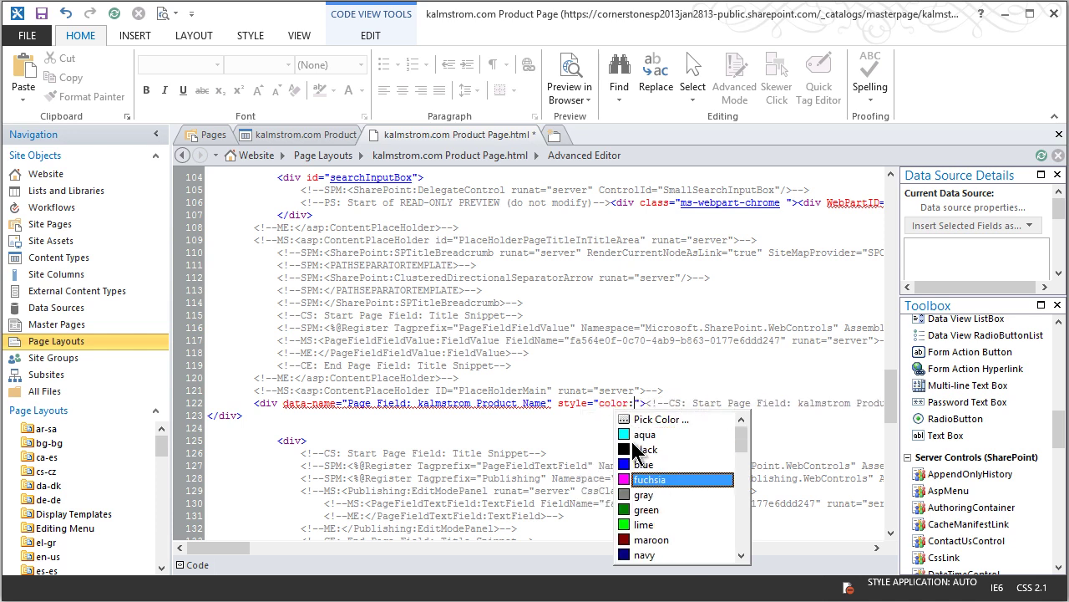
{"action": "key", "text": "Return"}
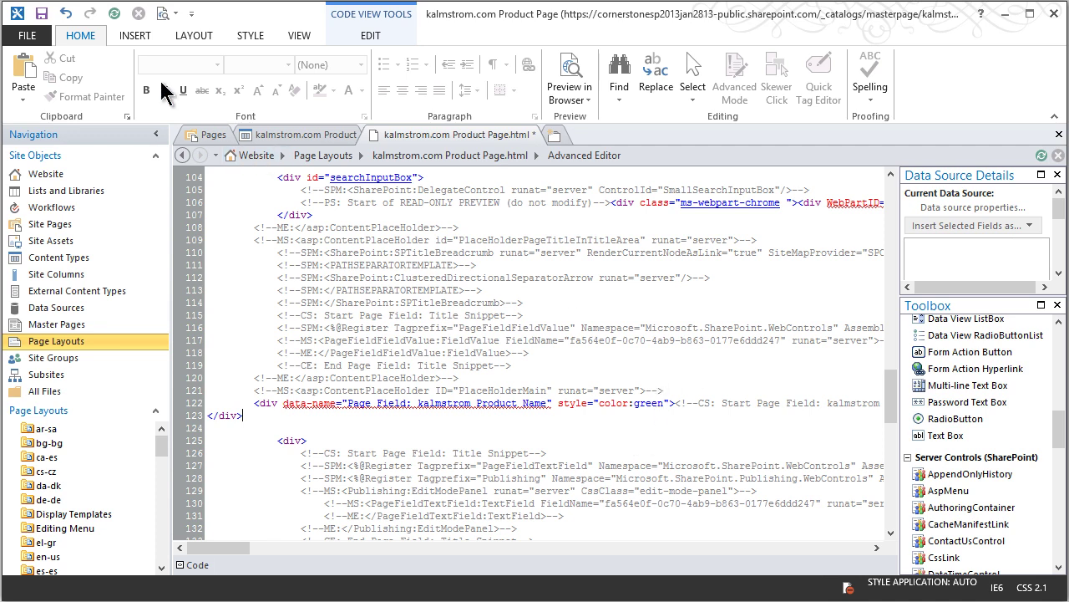
{"action": "left_click", "coordinate": [42, 15]}
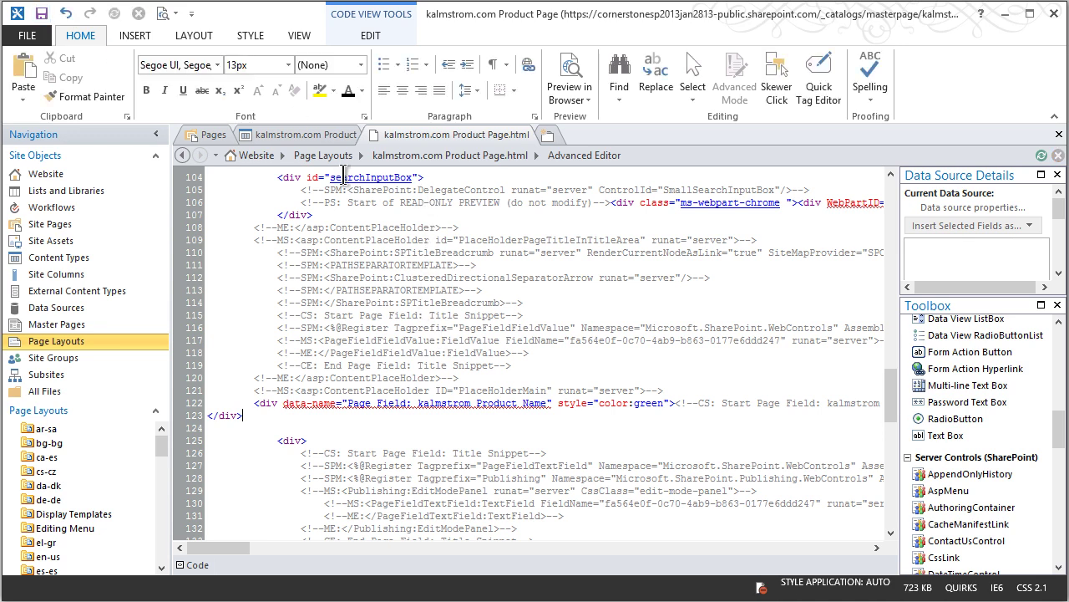
{"action": "key", "text": "alt+Tab"}
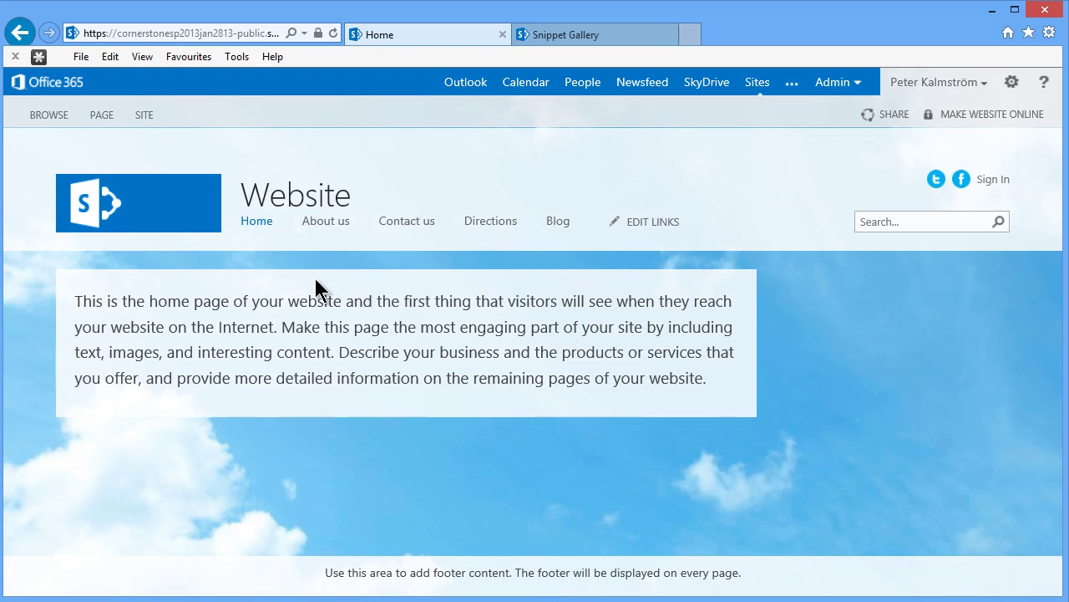
Publish kalmstrom.com Product Page as a major version in Master pages and page layouts, with comment 'dsadsfasd'.
{"action": "left_click", "coordinate": [1012, 83]}
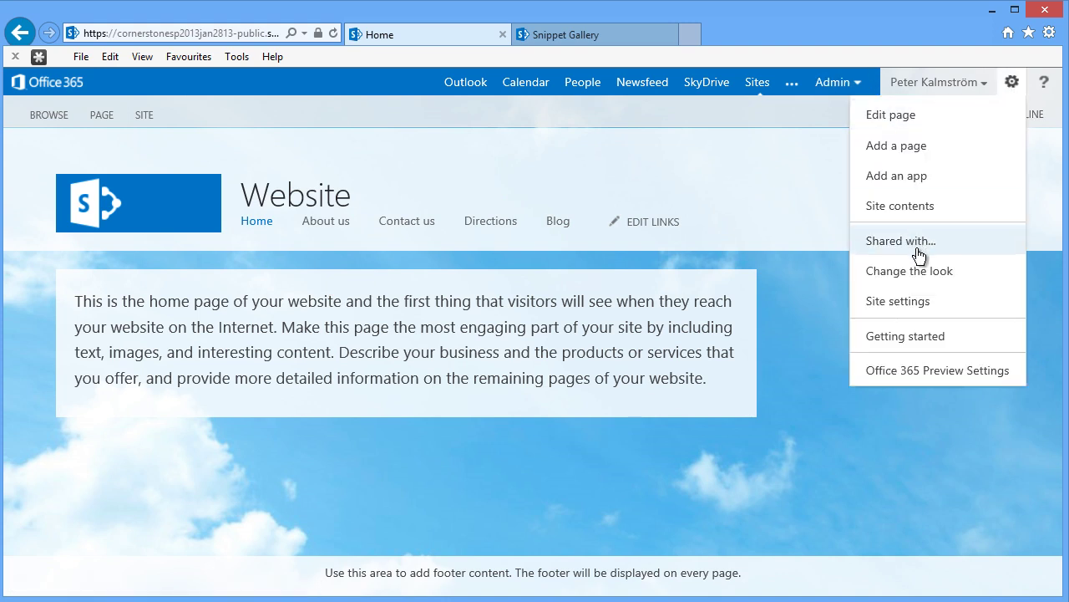
{"action": "left_click", "coordinate": [919, 304]}
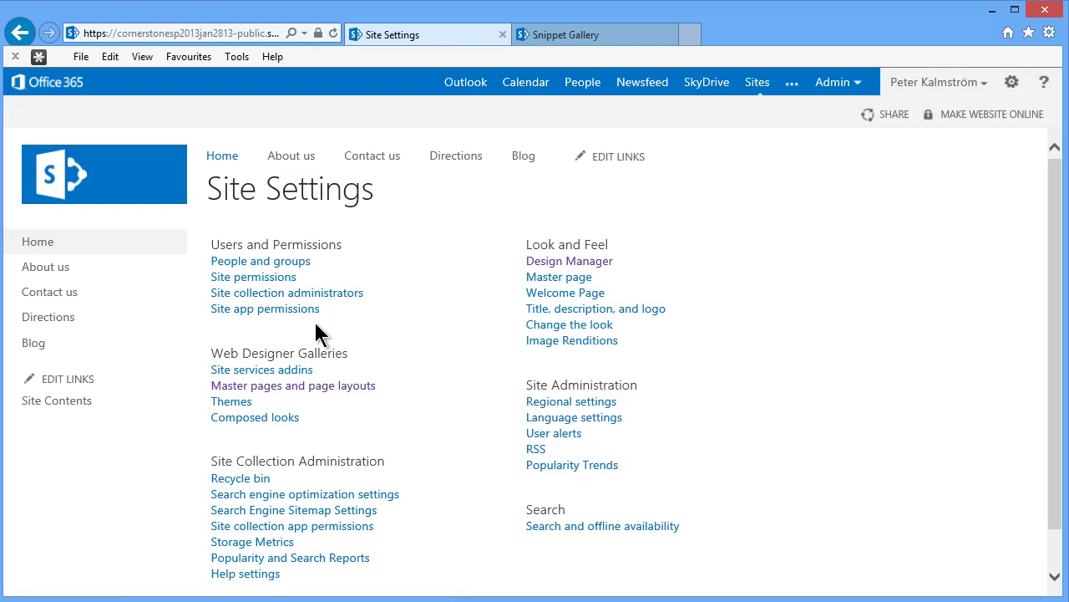
{"action": "left_click", "coordinate": [313, 391]}
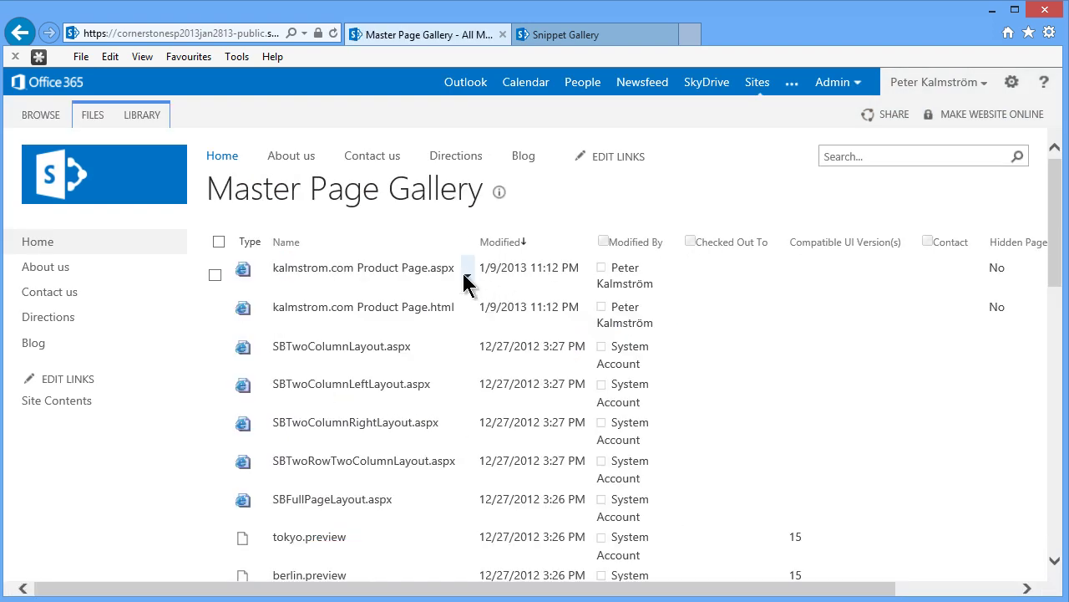
{"action": "left_click", "coordinate": [469, 320]}
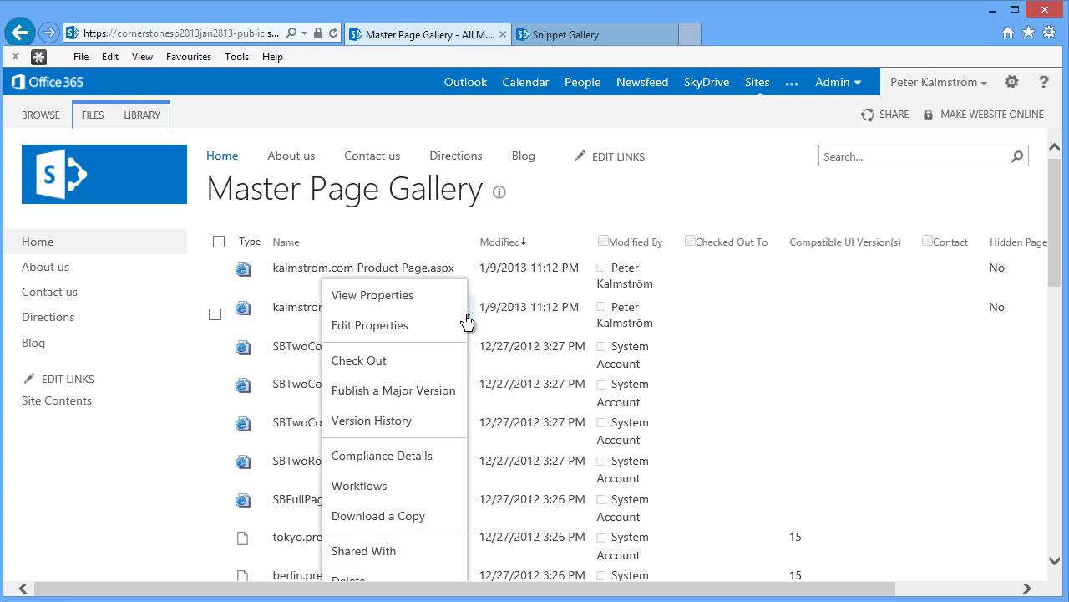
{"action": "left_click", "coordinate": [401, 389]}
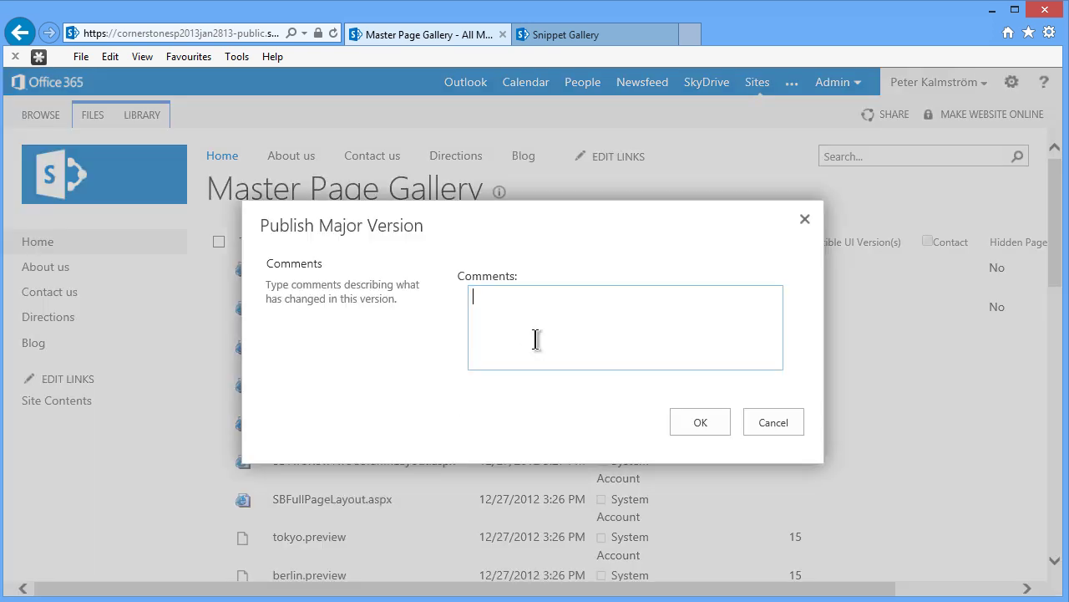
{"action": "type", "text": "dsadsfasd"}
{"action": "left_click", "coordinate": [694, 422]}
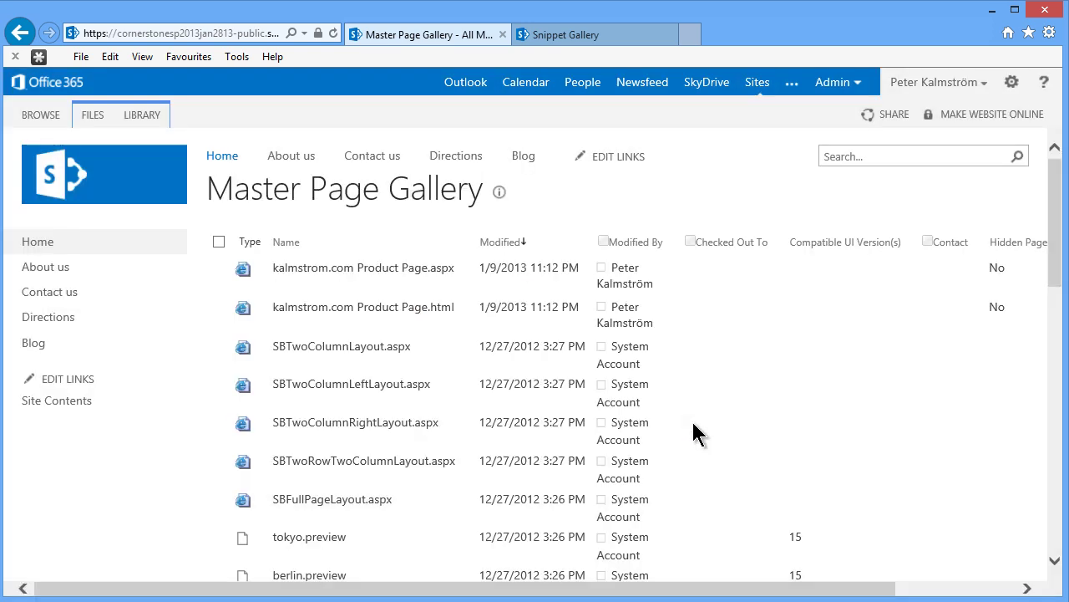
{"action": "left_click", "coordinate": [1012, 85]}
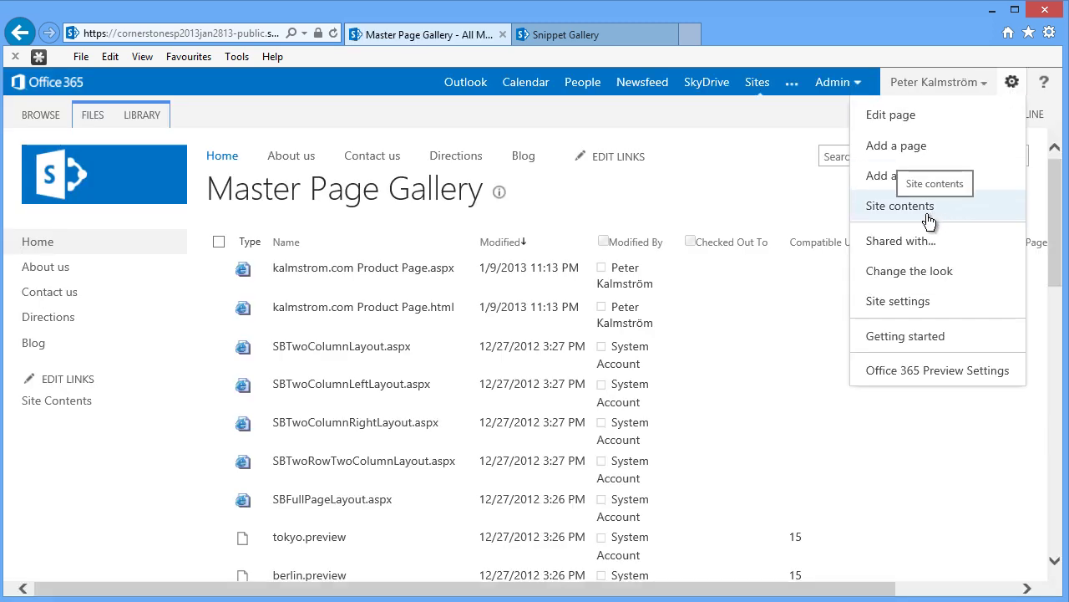
Preview kalmstrom.com Product Page via Design Manager > Edit Page Layouts, then go back to Home.
{"action": "left_click", "coordinate": [903, 303]}
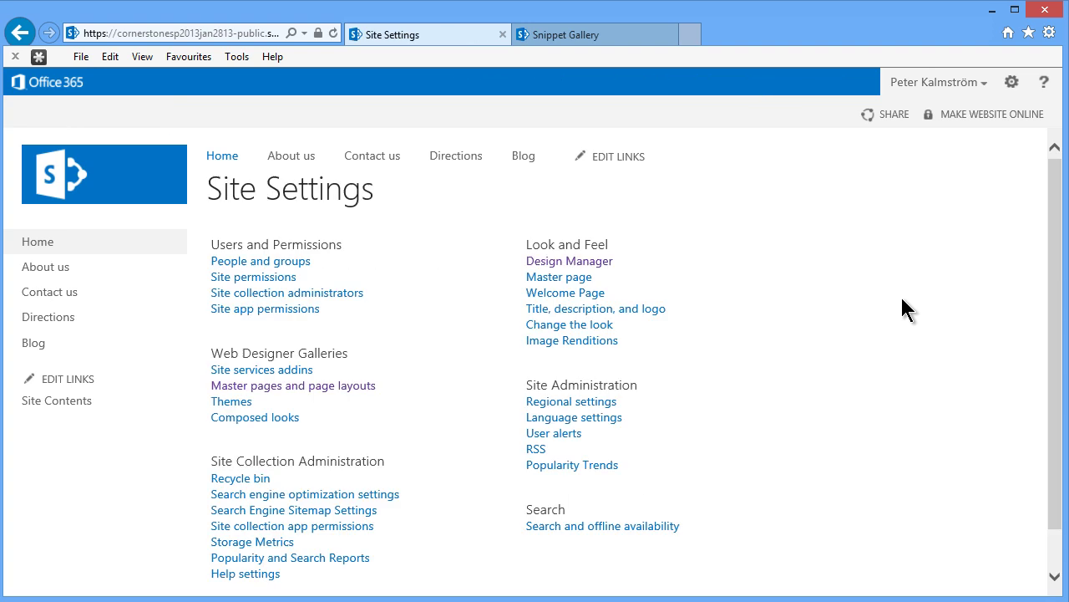
{"action": "left_click", "coordinate": [549, 264]}
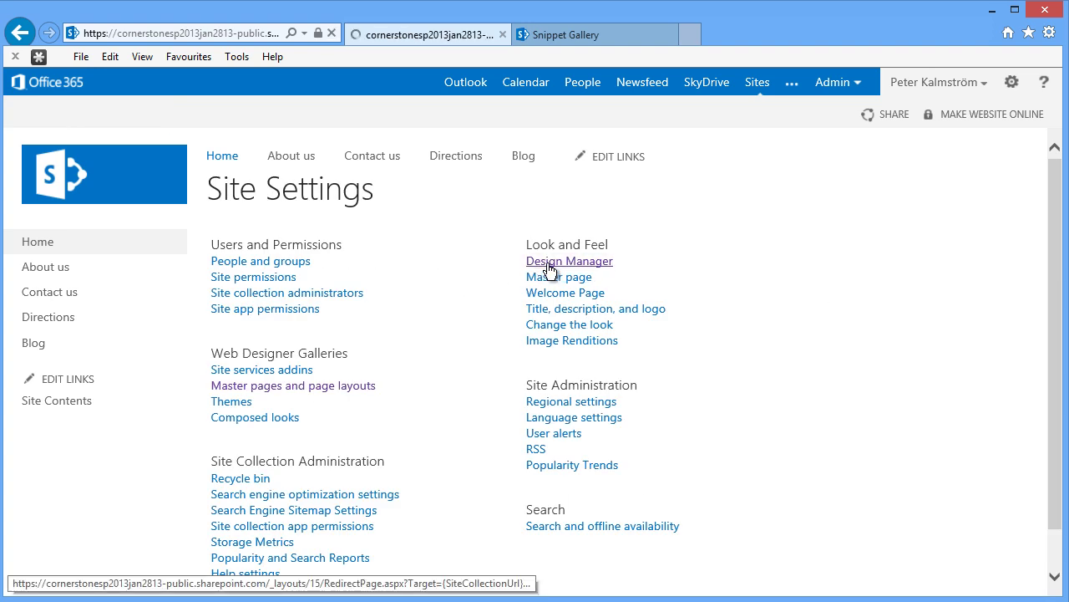
{"action": "left_click", "coordinate": [117, 306]}
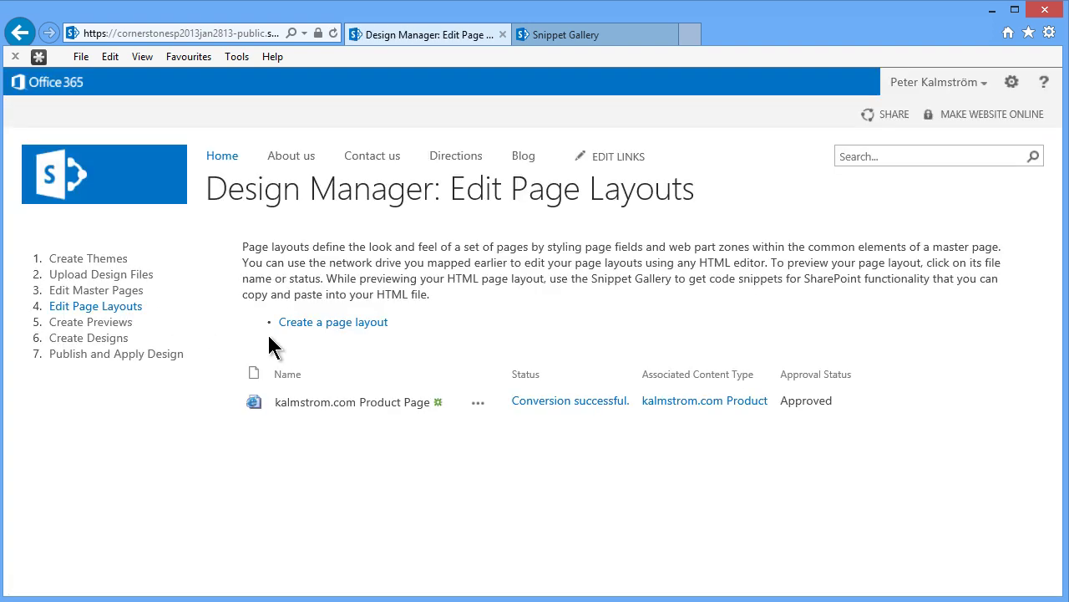
{"action": "left_click", "coordinate": [332, 402]}
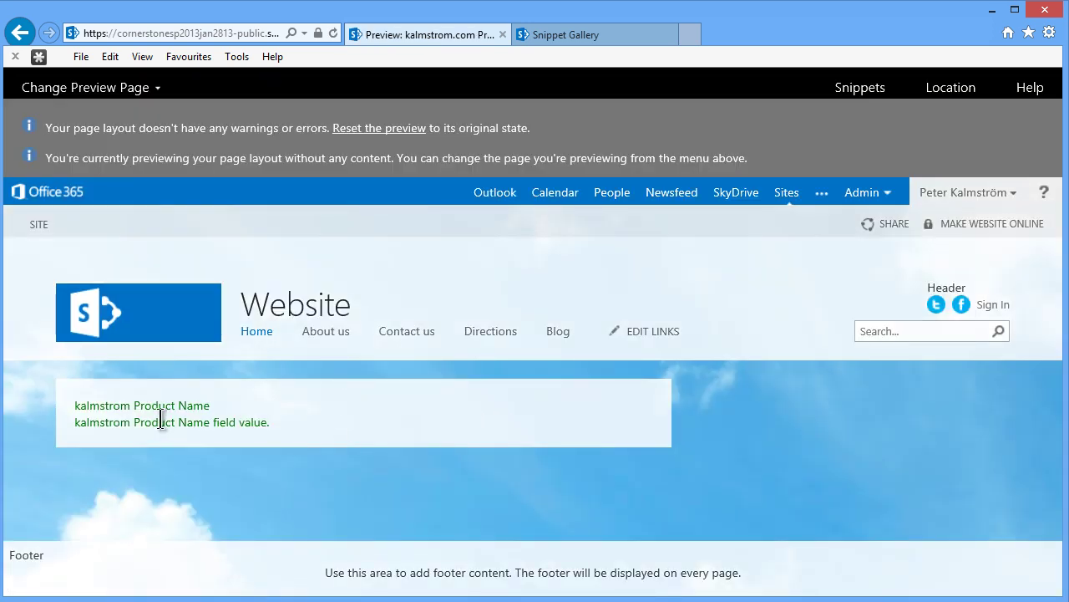
{"action": "left_click", "coordinate": [36, 224]}
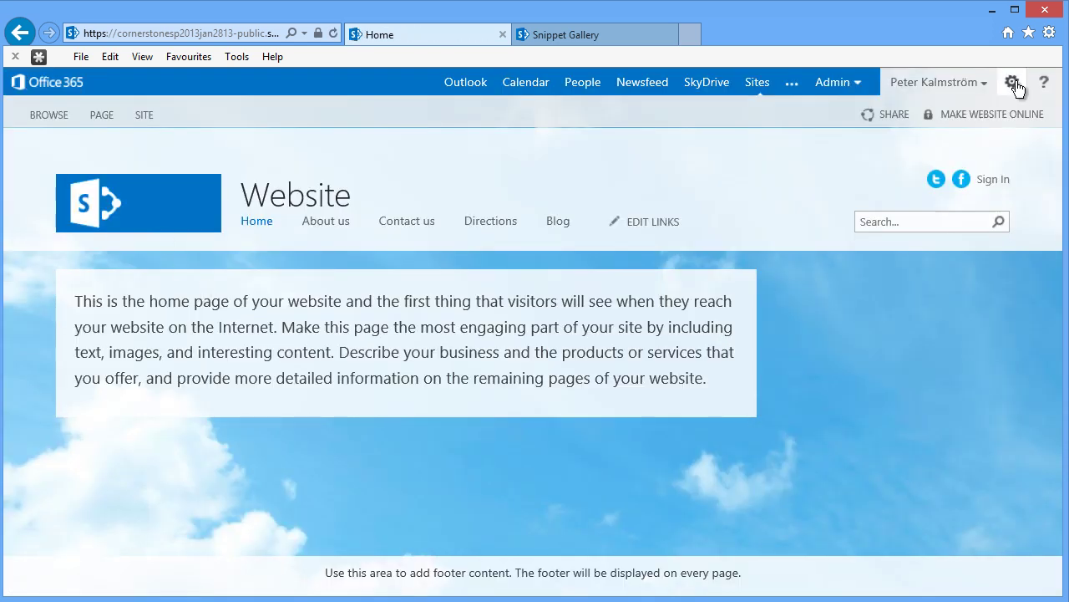
Add a new page named 'DT Product Page'.
{"action": "left_click", "coordinate": [1012, 84]}
{"action": "left_click", "coordinate": [927, 152]}
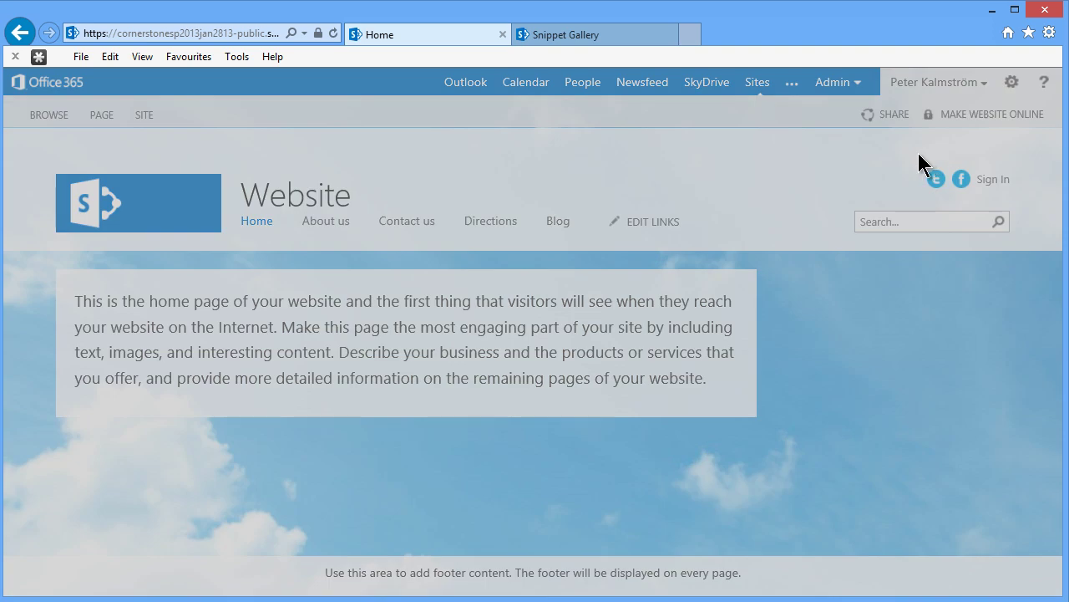
{"action": "type", "text": "DT Product Page"}
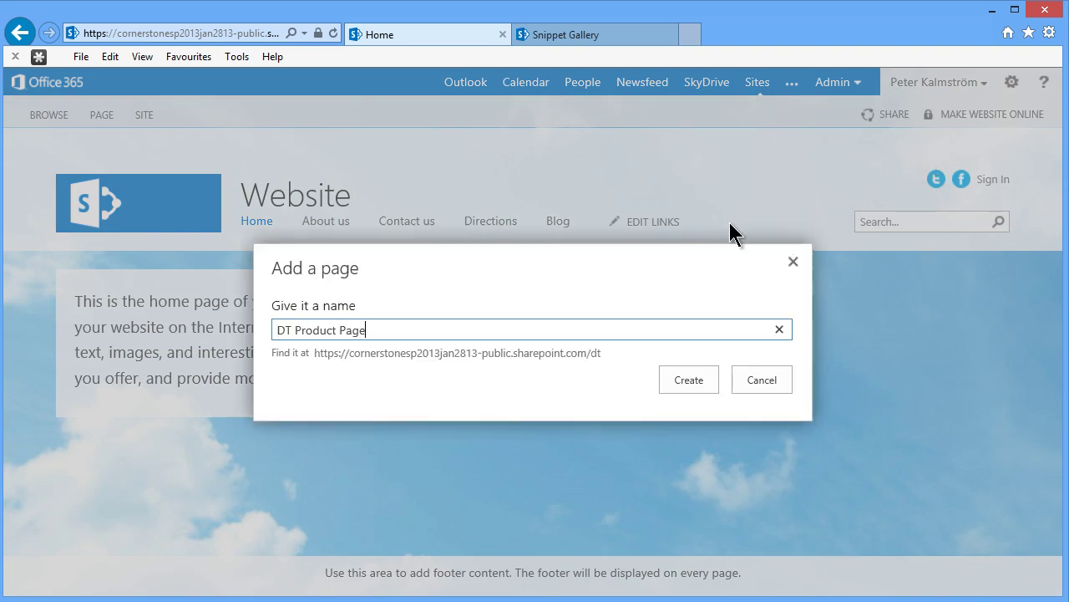
{"action": "left_click", "coordinate": [691, 380]}
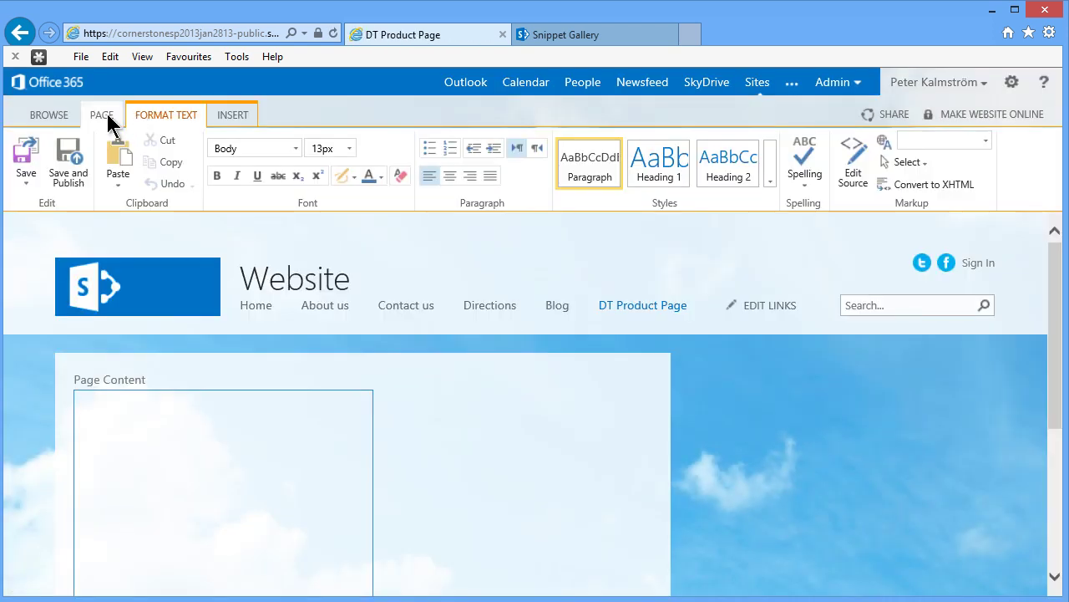
Switch DT Product Page's page layout to kalmstrom.com Product Page.
{"action": "left_click", "coordinate": [104, 114]}
{"action": "left_click", "coordinate": [368, 182]}
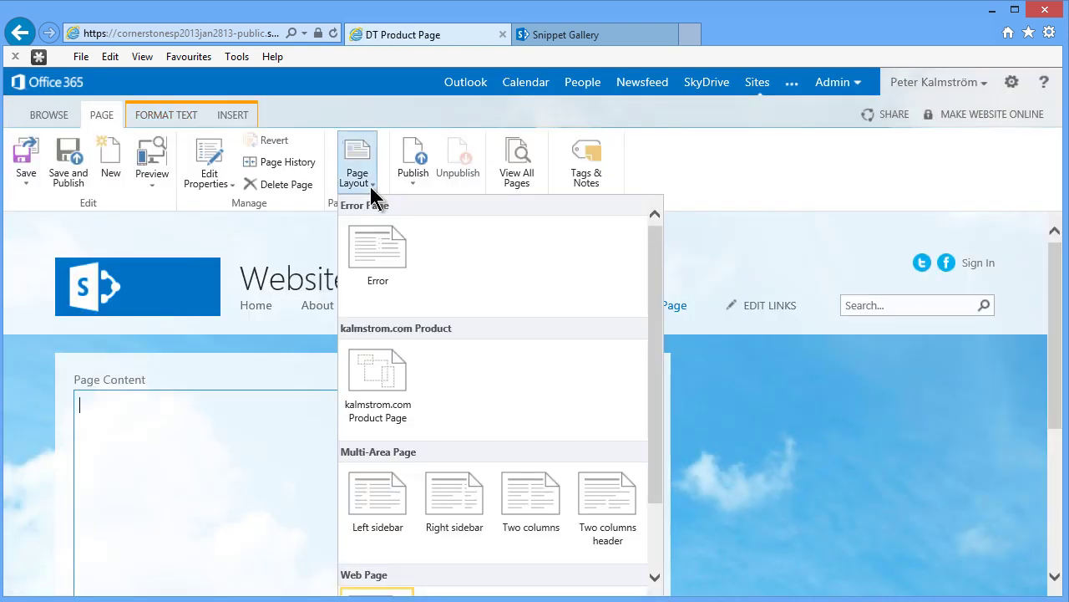
{"action": "left_click", "coordinate": [377, 386]}
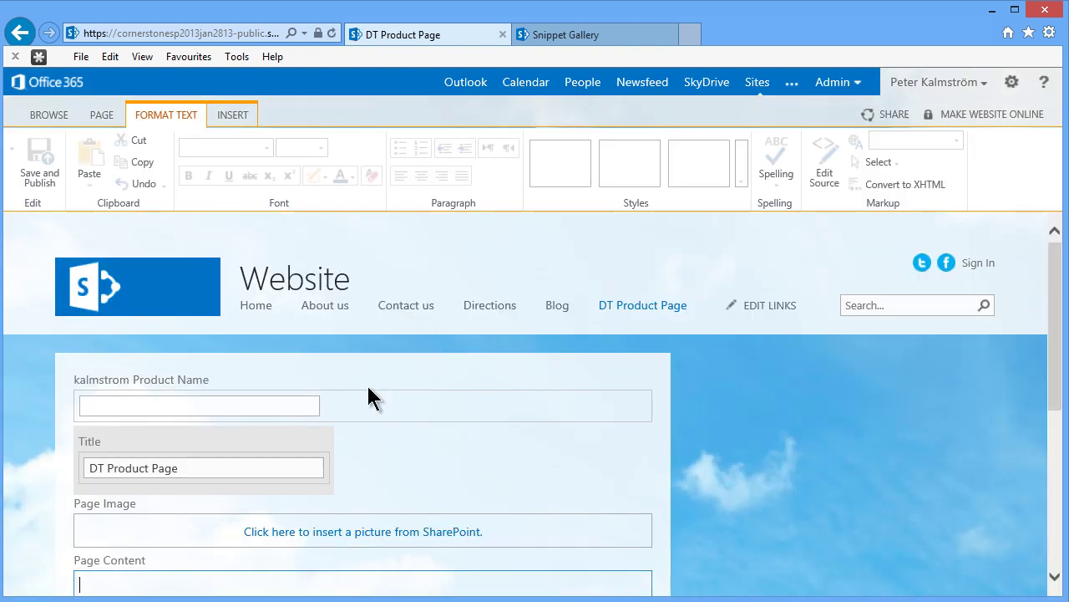
{"action": "left_click", "coordinate": [147, 468]}
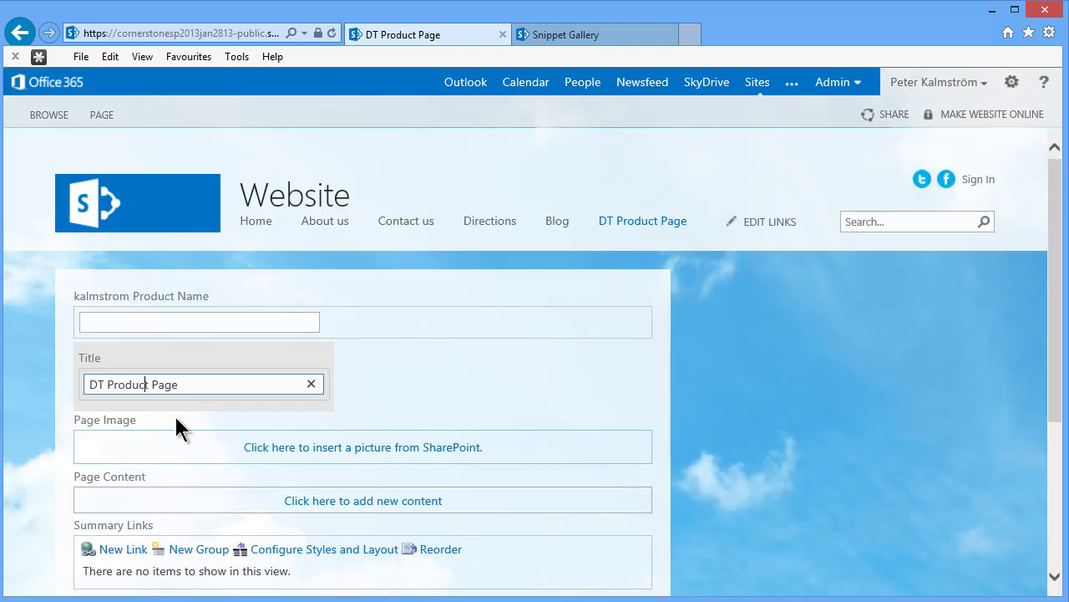
Type 'Document Tagger' into the kalmstrom Product Name box on DT Product Page.
{"action": "left_click", "coordinate": [160, 325]}
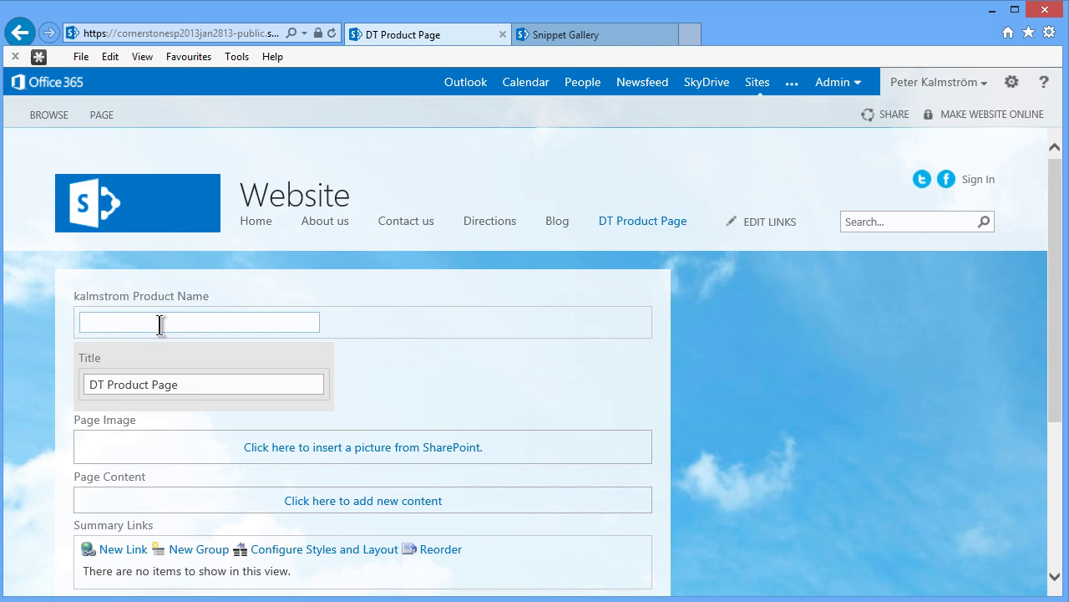
{"action": "type", "text": "Document Tagger"}
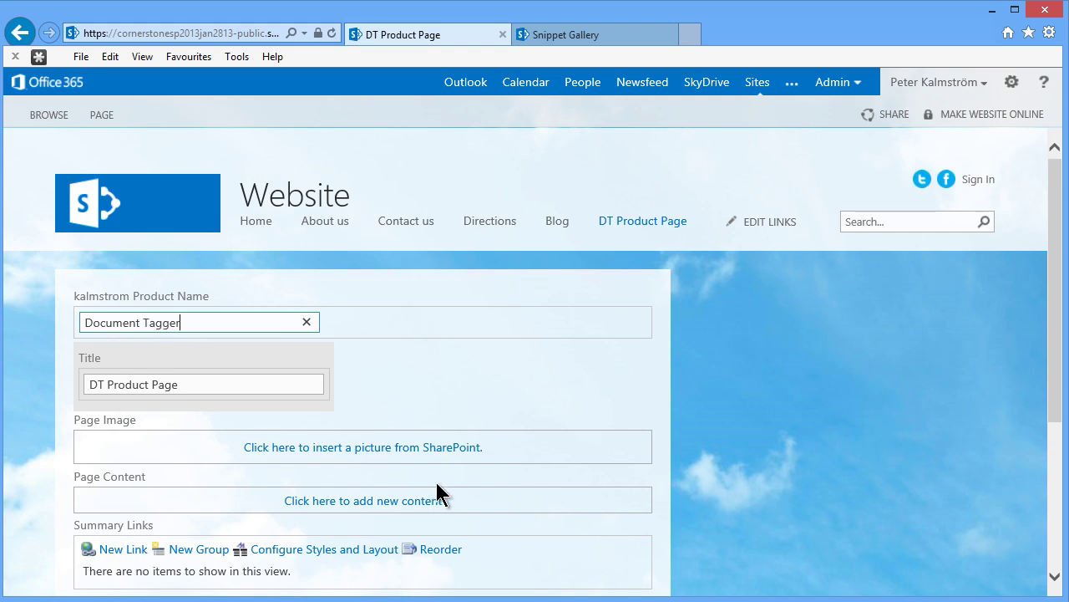
{"action": "scroll", "coordinate": [436, 484], "scroll_direction": "down", "scroll_amount": 2}
{"action": "scroll", "coordinate": [376, 508], "scroll_direction": "down", "scroll_amount": 4}
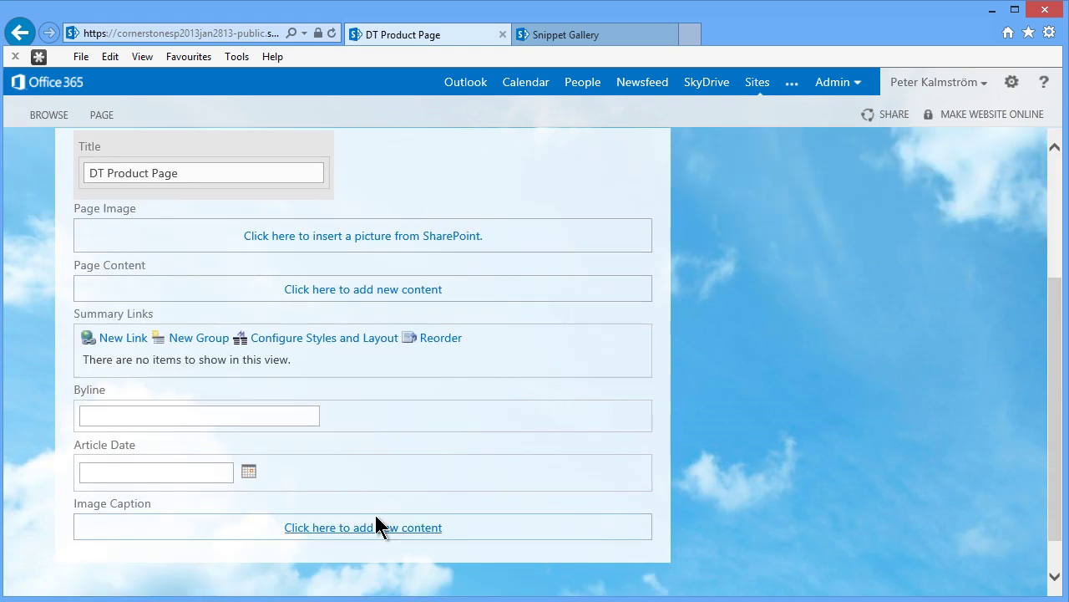
{"action": "scroll", "coordinate": [376, 526], "scroll_direction": "up", "scroll_amount": 6}
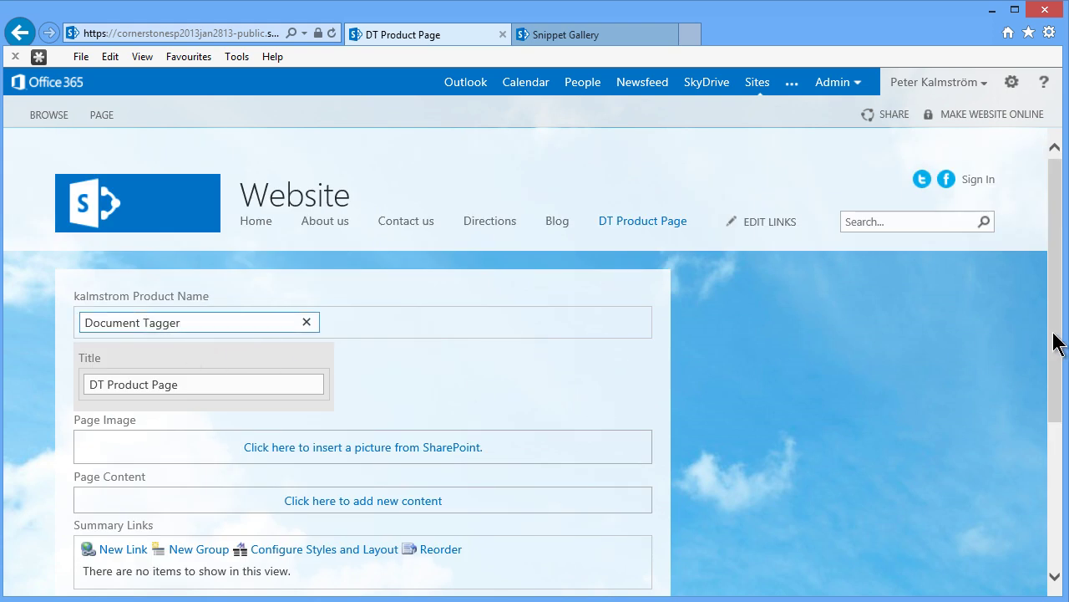
{"action": "left_click_drag", "start_coordinate": [1056, 342], "coordinate": [1053, 250]}
Save DT Product Page from the PAGE ribbon tab.
{"action": "left_click", "coordinate": [101, 115]}
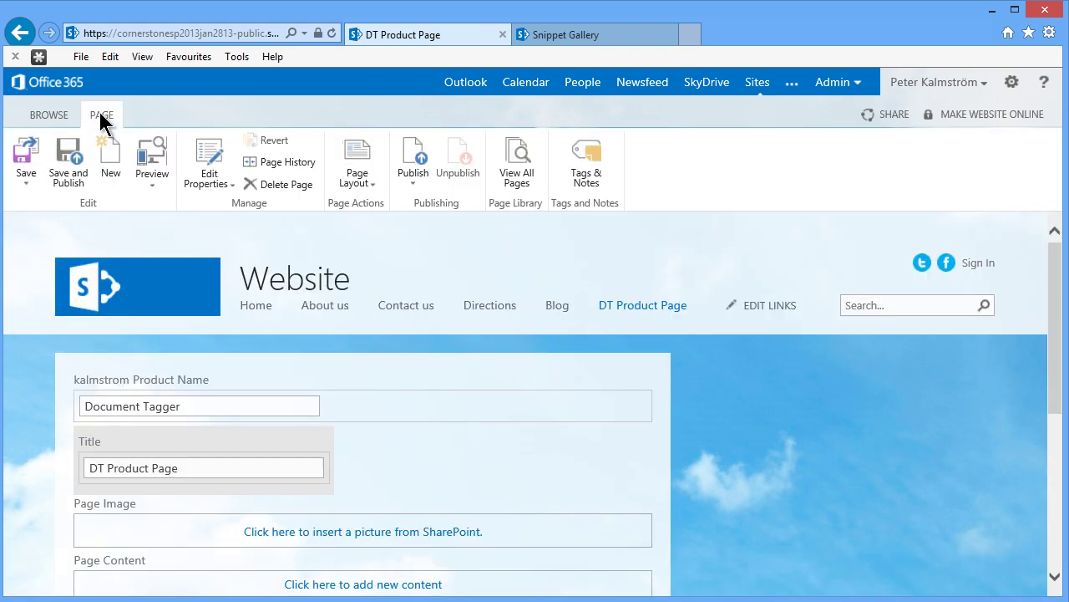
{"action": "left_click", "coordinate": [23, 167]}
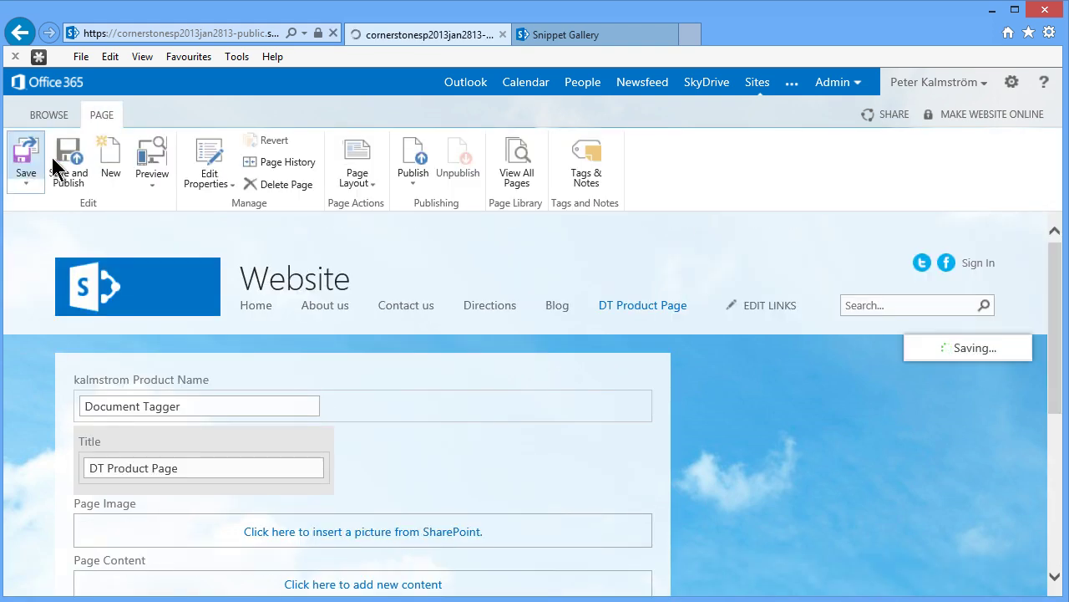